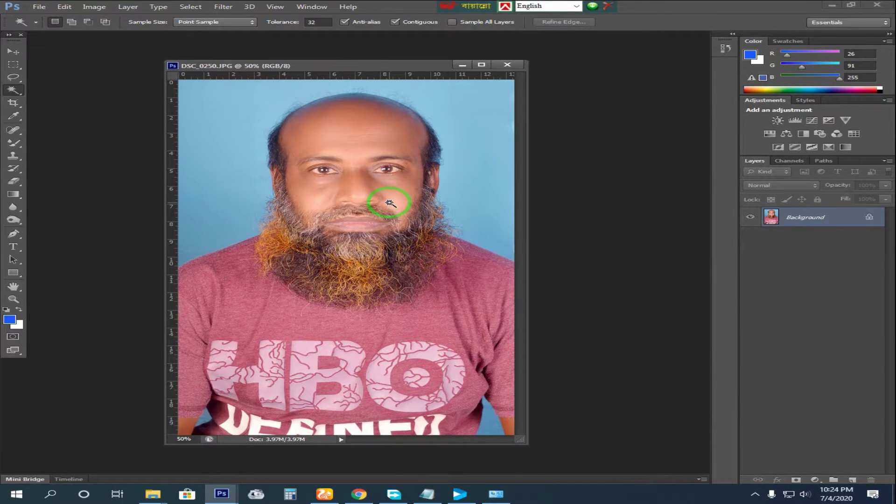
- Zoom in and out on the portrait's face and beard edge to inspect them
key(v)
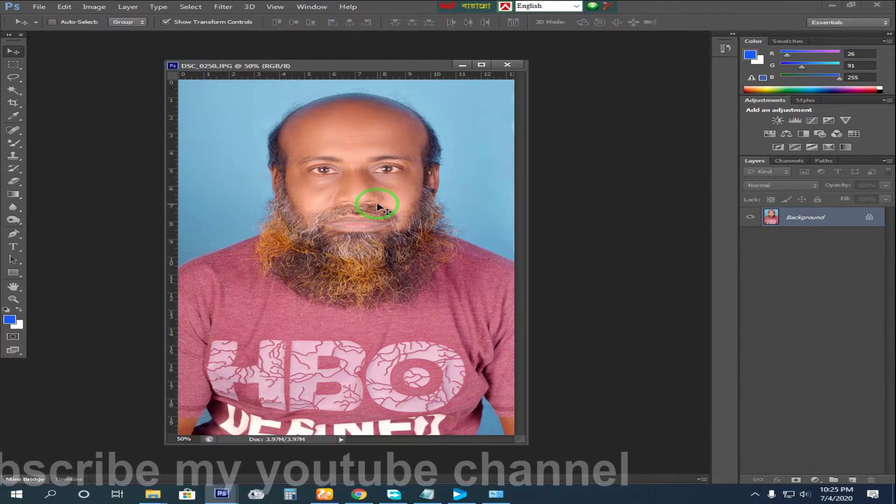
key(z)
alt+click(317, 198)
alt+click(317, 198)
click(315, 199)
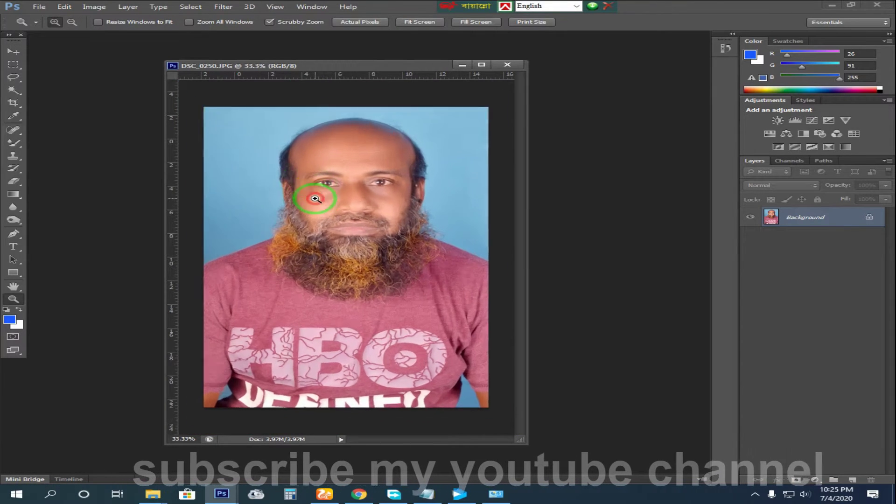
alt+click(315, 199)
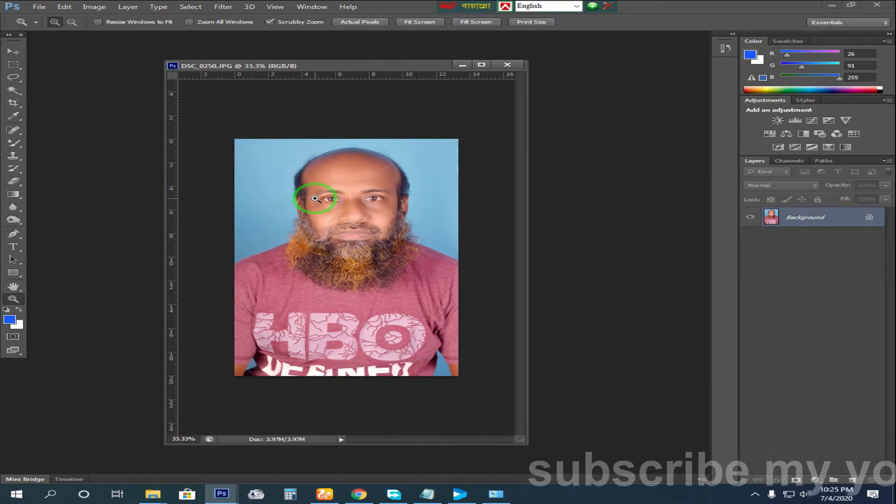
click(323, 195)
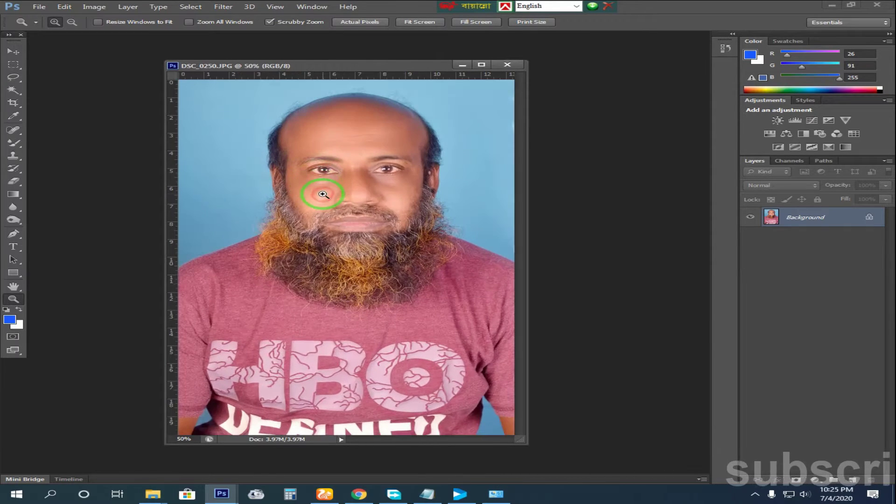
alt+click(322, 195)
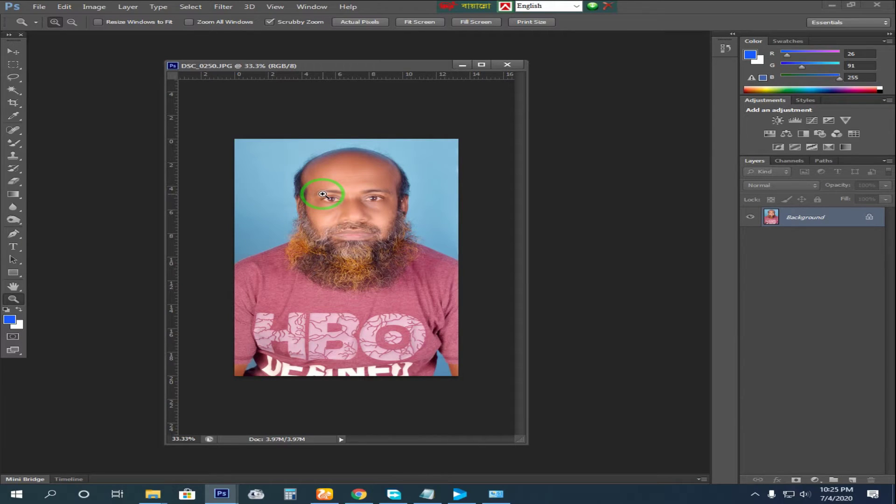
click(322, 194)
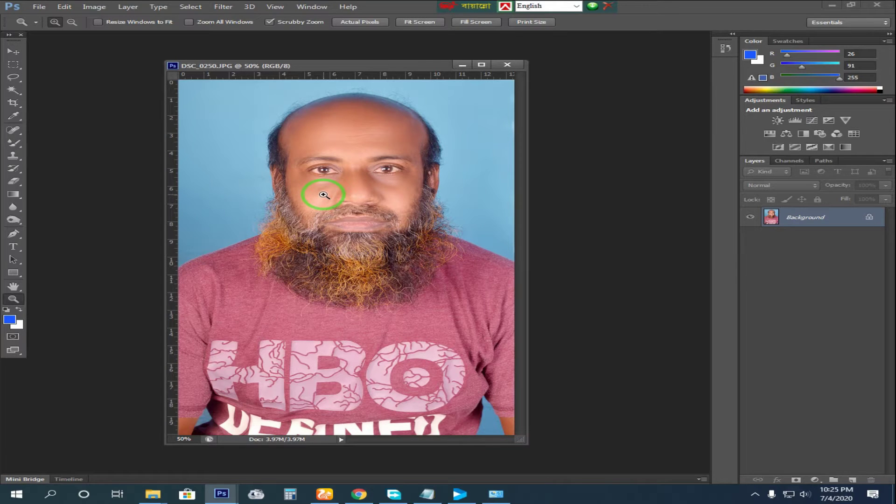
click(277, 206)
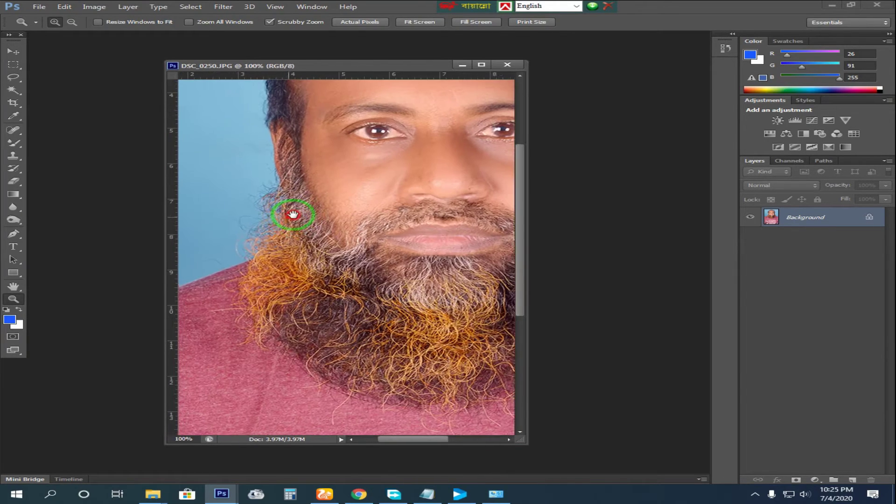
alt+click(278, 215)
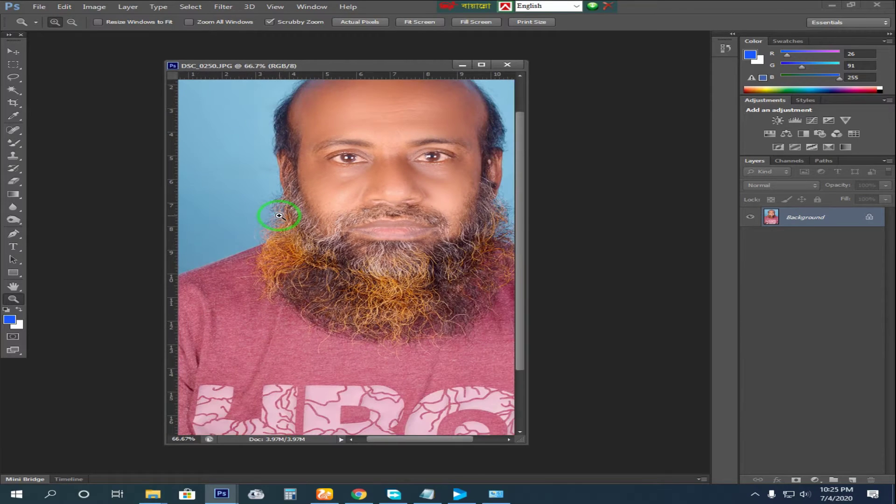
- Turn a pen path at the jaw edge into a selection and fill it with blue
key(p)
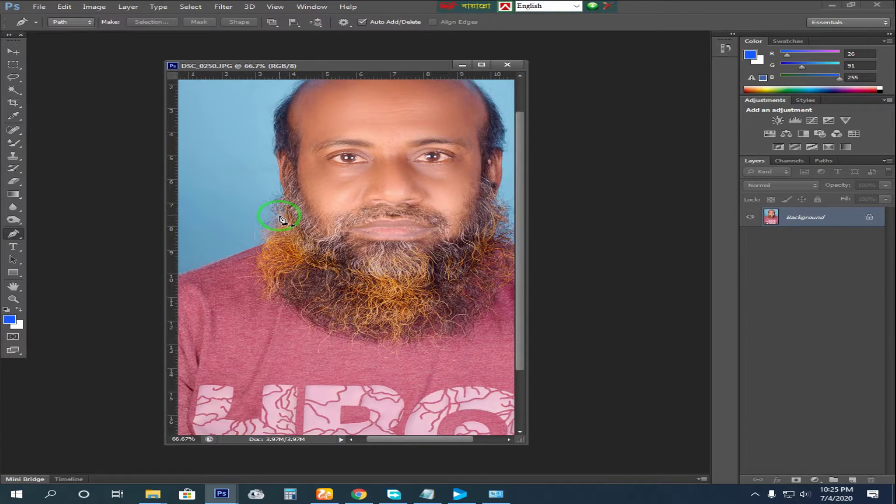
click(239, 255)
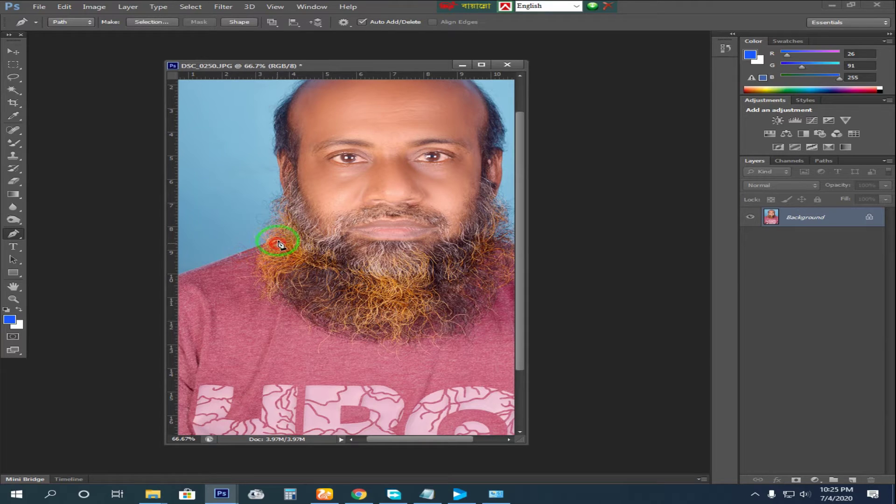
right_click(262, 214)
click(308, 260)
key(Return)
key(alt+BackSpace)
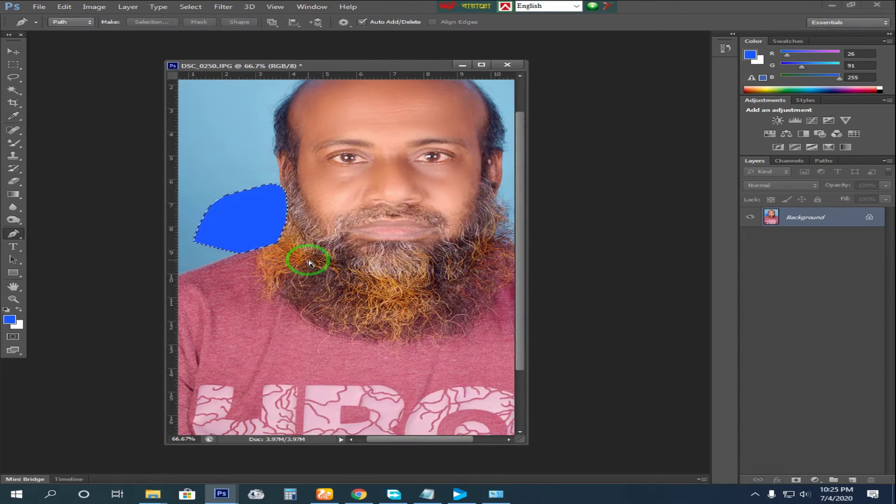
- Zoom in on the filled beard edge, undo the blue fill, and recentre the face
key(z)
click(307, 206)
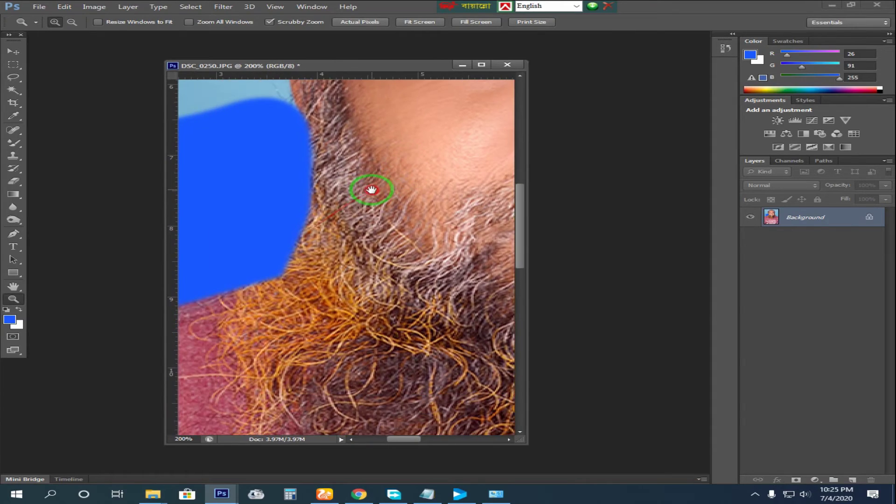
mouse_move(299, 230)
mouse_down()
mouse_move(200, 226)
mouse_move(437, 255)
mouse_move(382, 242)
mouse_up()
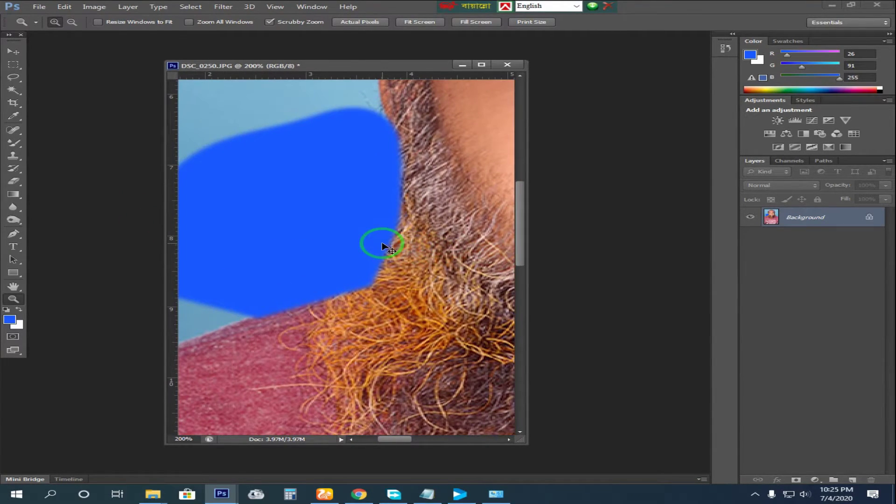
key(ctrl+z)
key(ctrl+minus)
key(ctrl+minus)
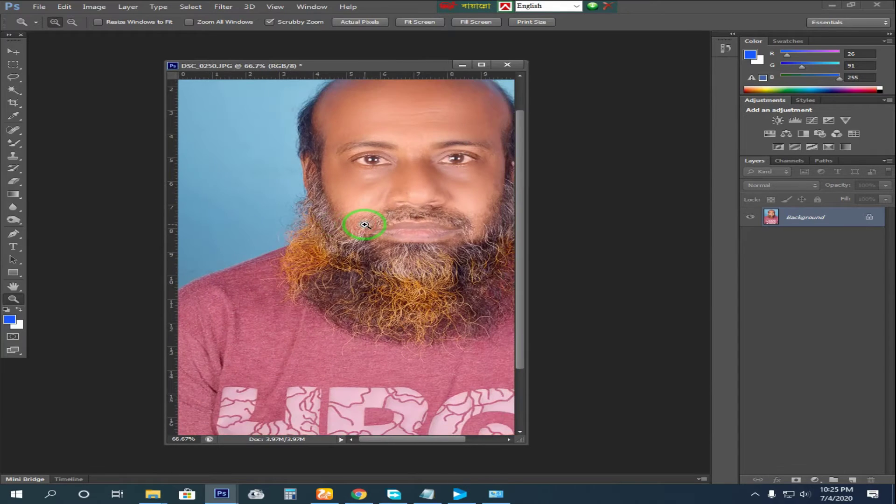
drag(353, 227, 309, 228)
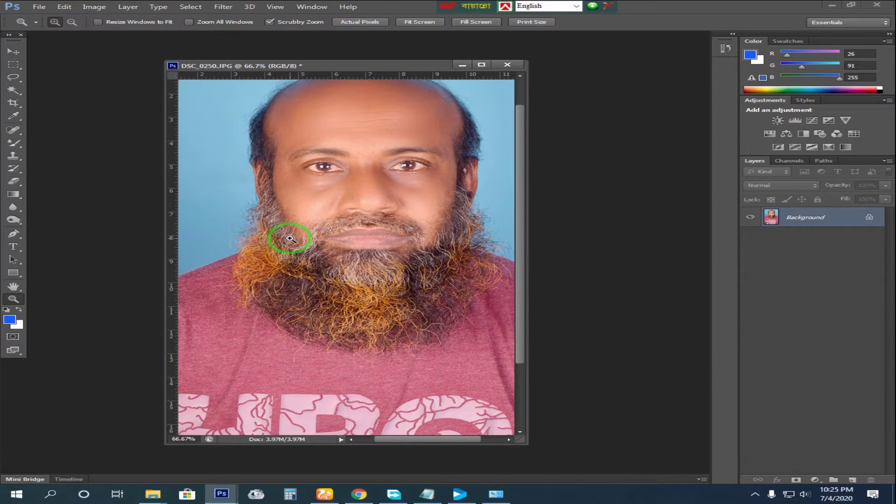
- Move and enlarge the document window, then zoom out to show the whole photo
drag(356, 66, 336, 46)
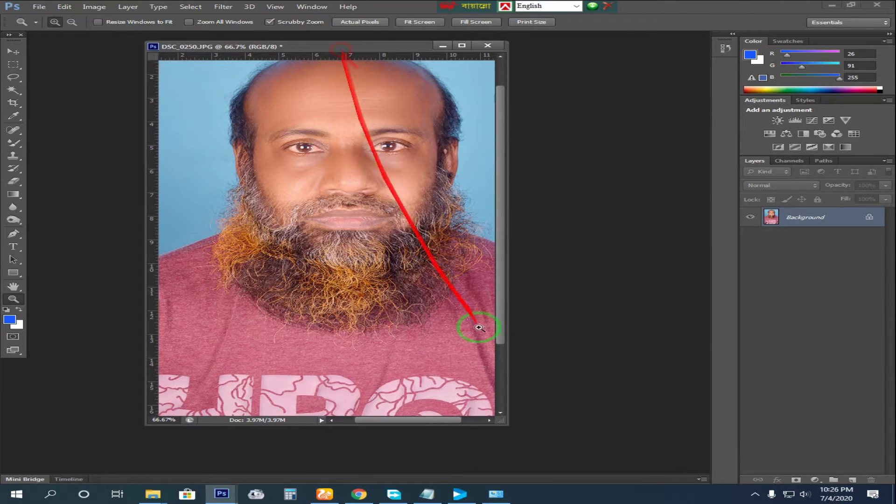
drag(514, 424, 601, 488)
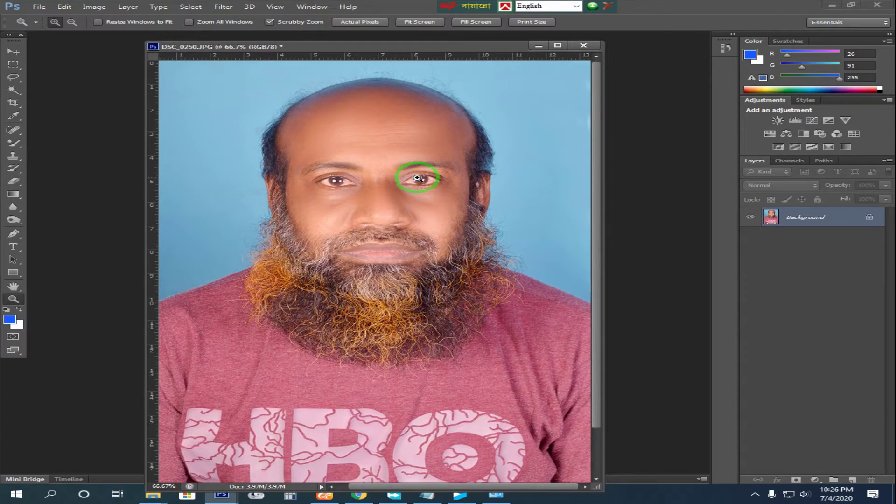
key(ctrl+minus)
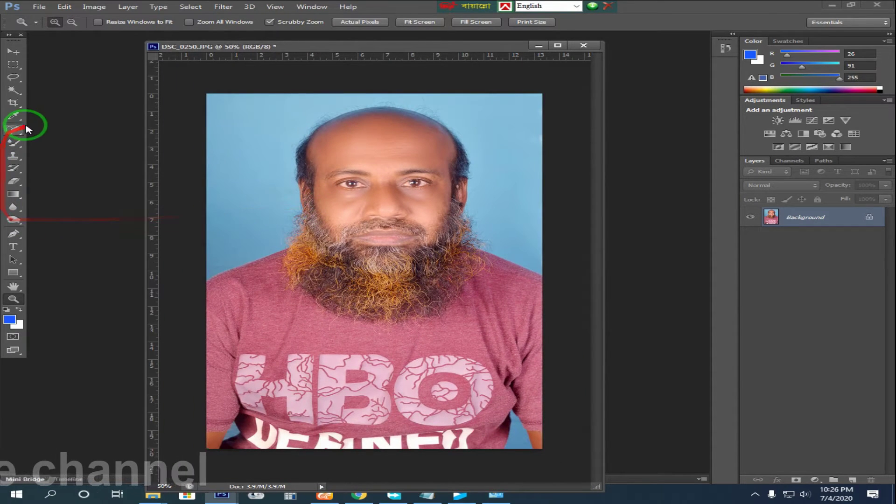
- Select the blue background on both sides of the head with the Magic Wand Tool
click(17, 91)
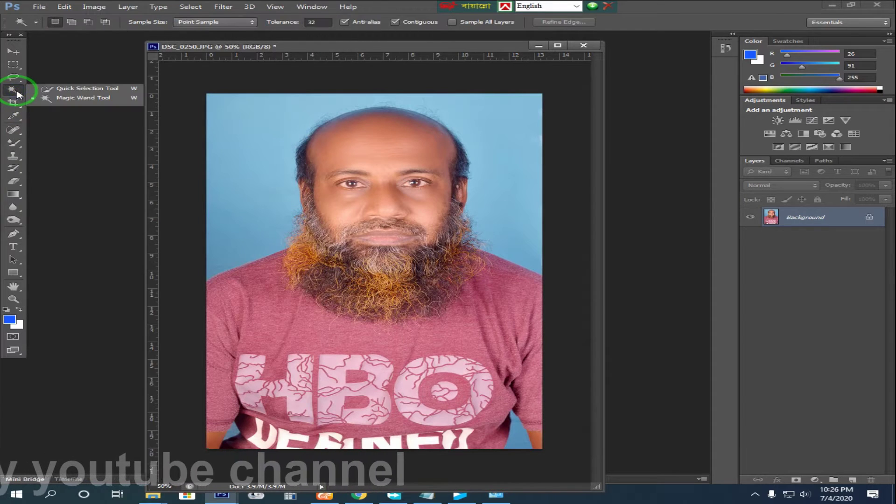
click(60, 98)
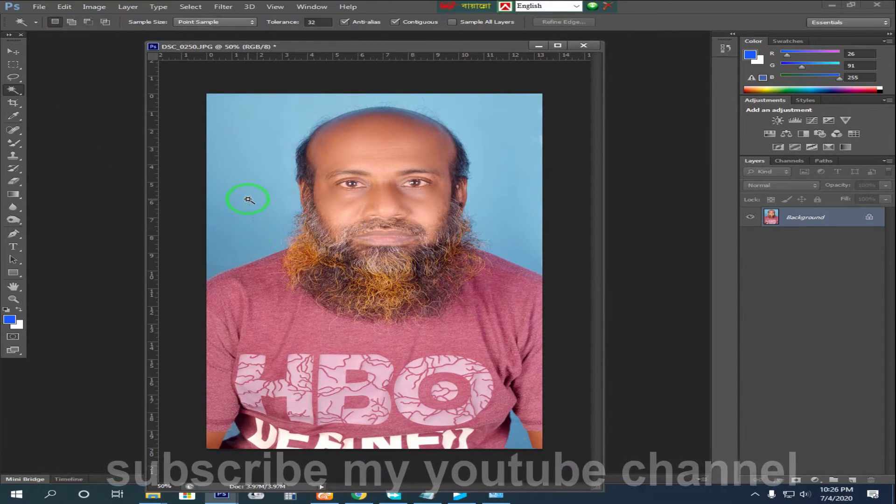
click(218, 261)
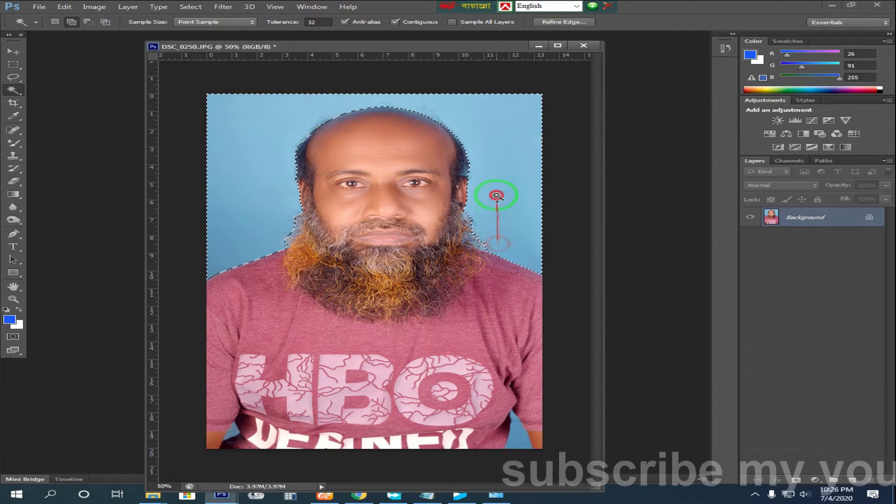
click(491, 141)
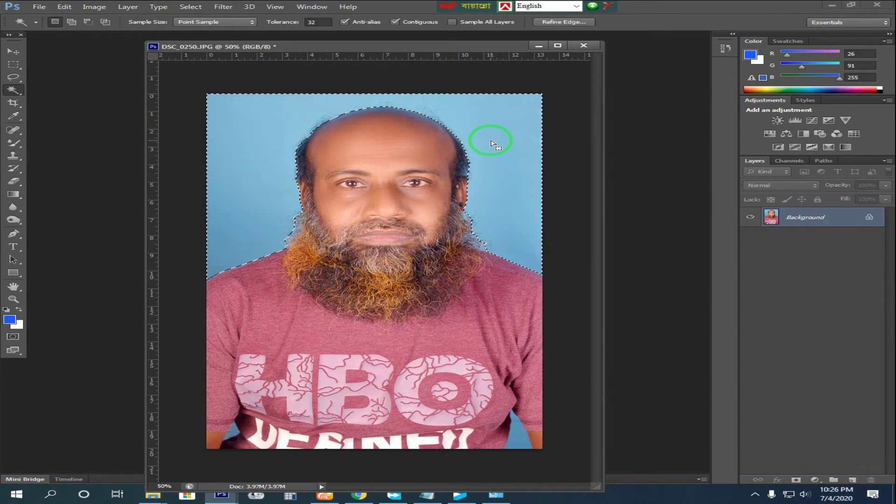
click(191, 6)
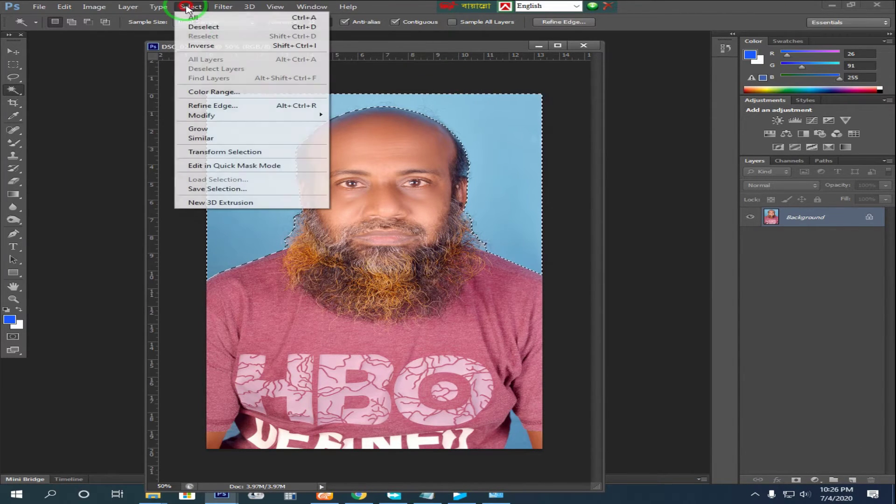
- Invert the selection to the man and add a layer mask hiding the blue background
click(301, 46)
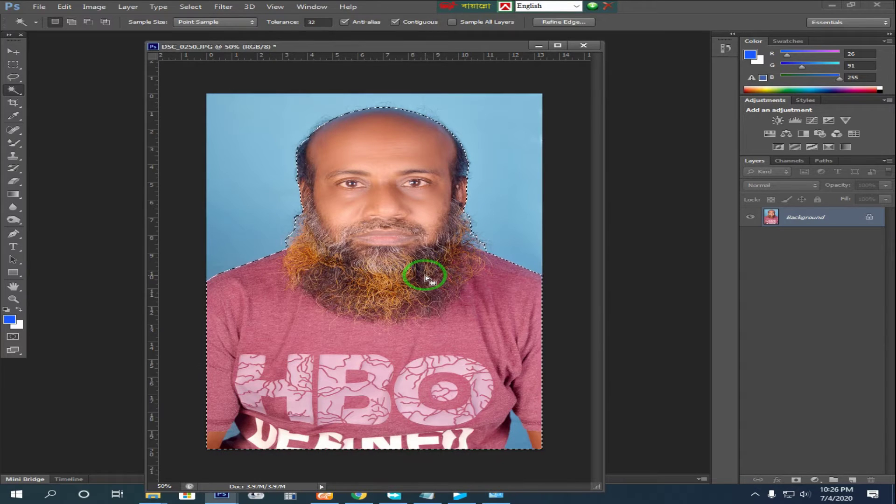
click(798, 481)
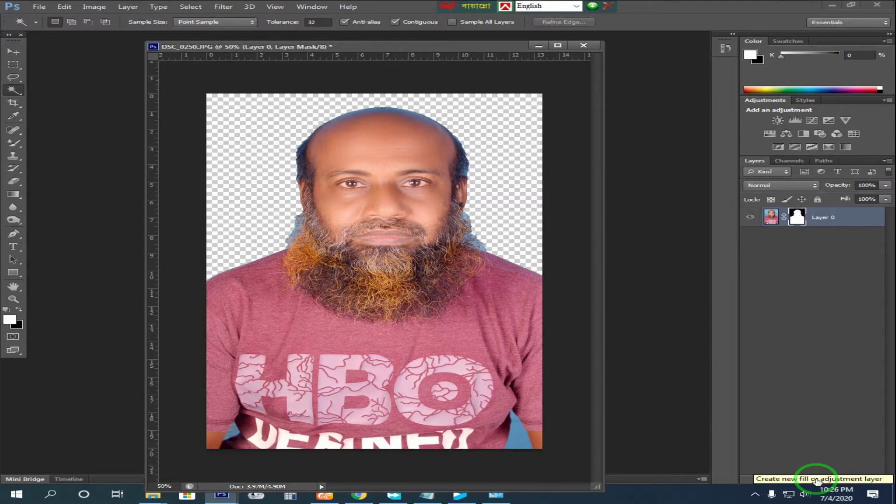
- Add a Solid Color fill layer in blue 0d51ff and move it beneath Layer 0
click(817, 480)
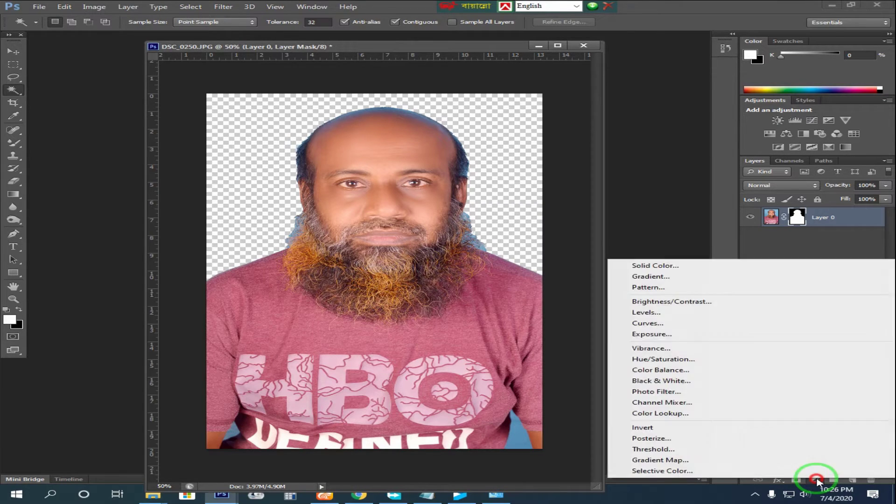
click(653, 265)
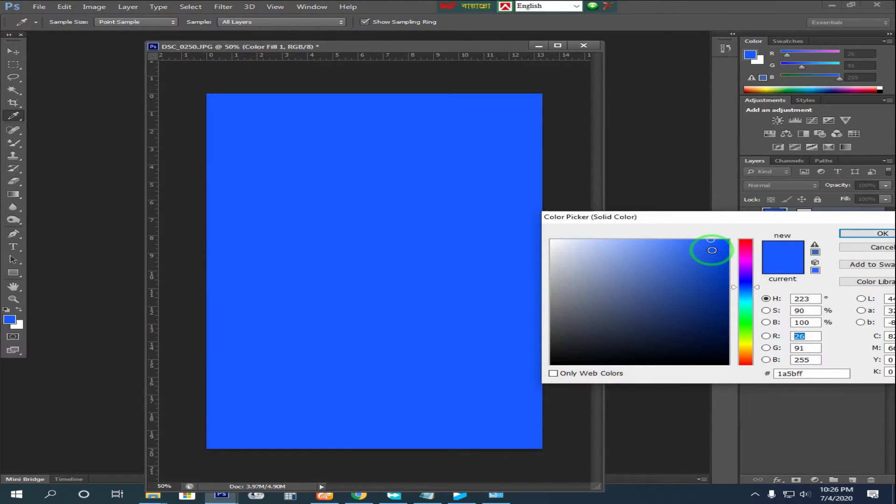
click(720, 239)
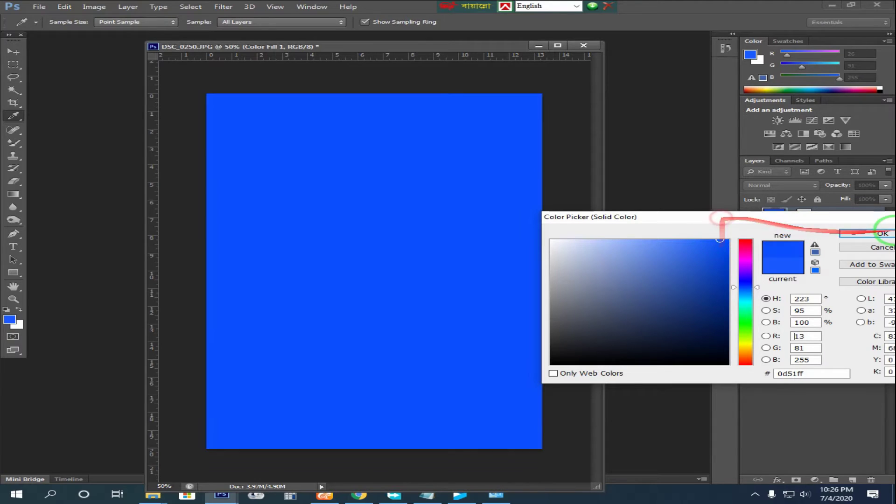
click(882, 234)
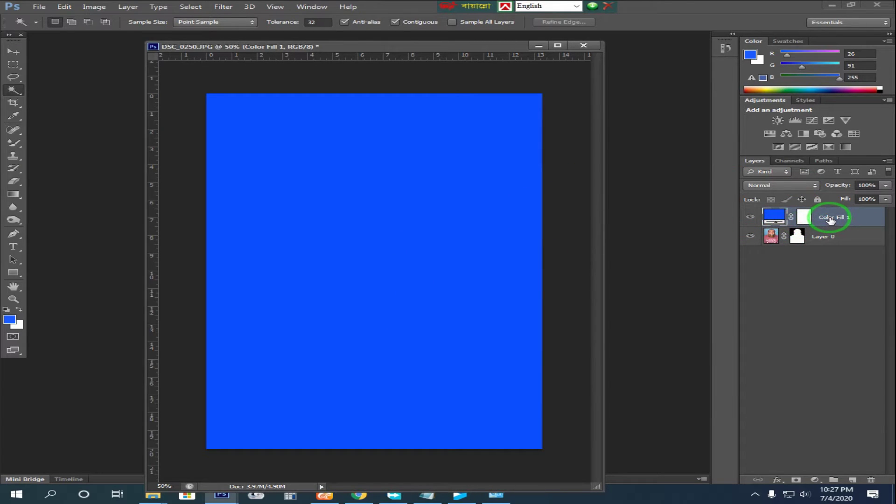
drag(830, 219, 819, 254)
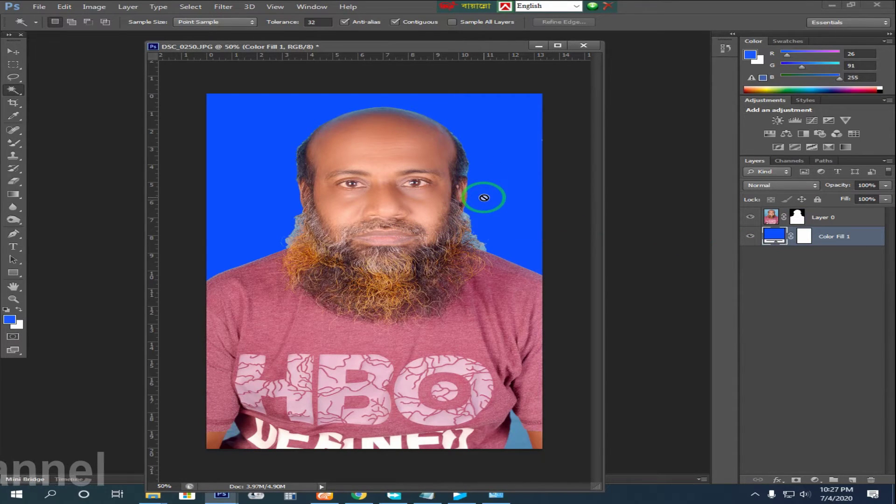
- Zoom in to inspect the cheek and beard edges, then zoom back out to the head
key(z)
click(452, 234)
mouse_move(476, 247)
mouse_down()
mouse_move(480, 220)
mouse_move(331, 227)
mouse_up()
alt+click(394, 224)
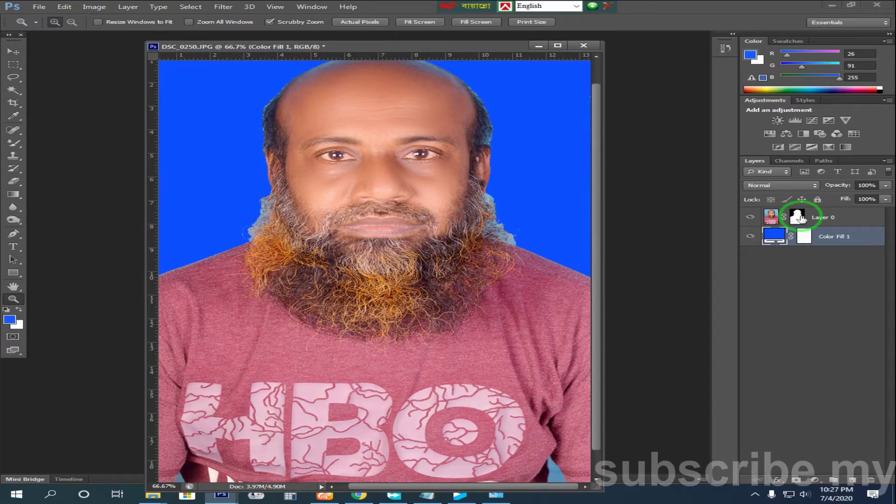
- Open Refine Mask on Layer 0's mask, preview On Layers, and set the edge radius
click(798, 217)
click(798, 217)
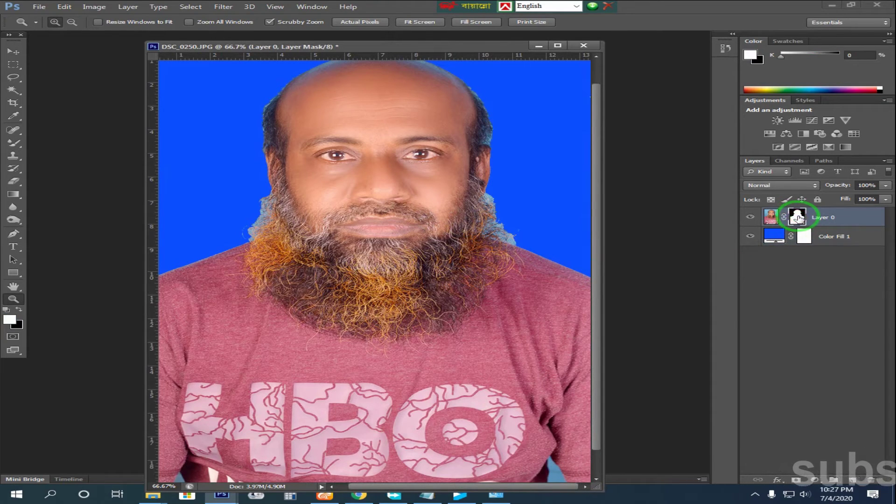
right_click(798, 217)
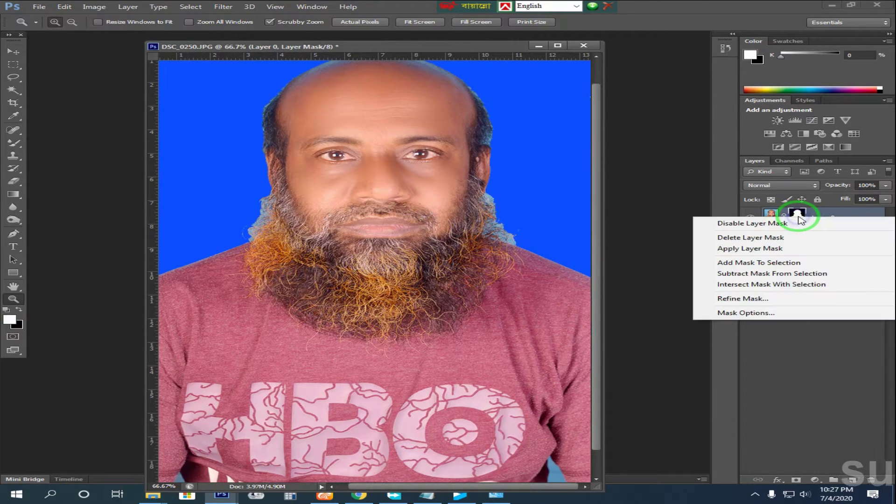
click(749, 299)
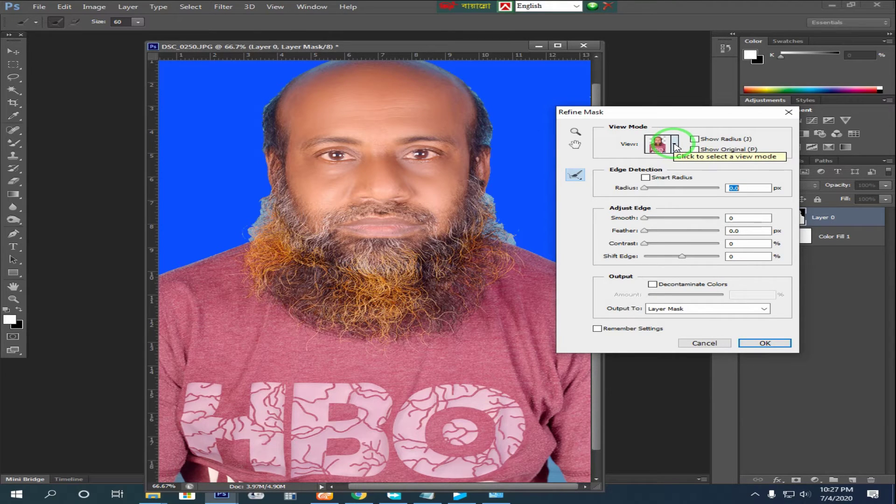
click(675, 146)
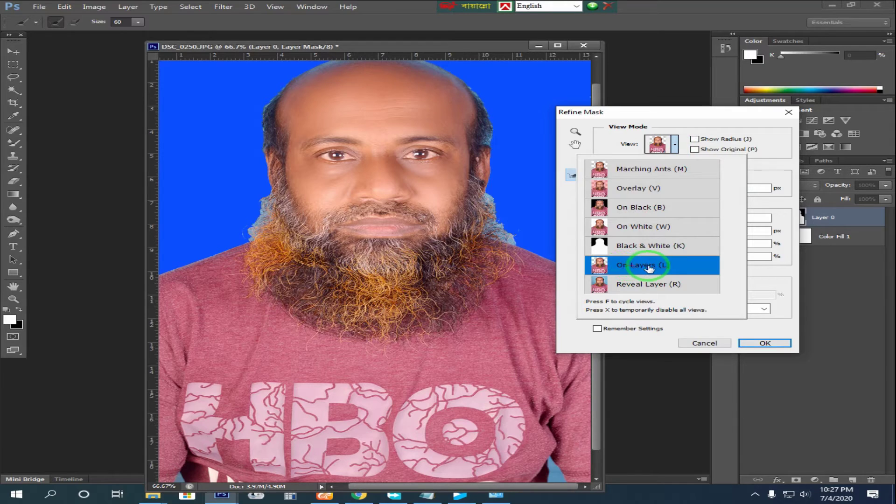
click(629, 145)
click(629, 145)
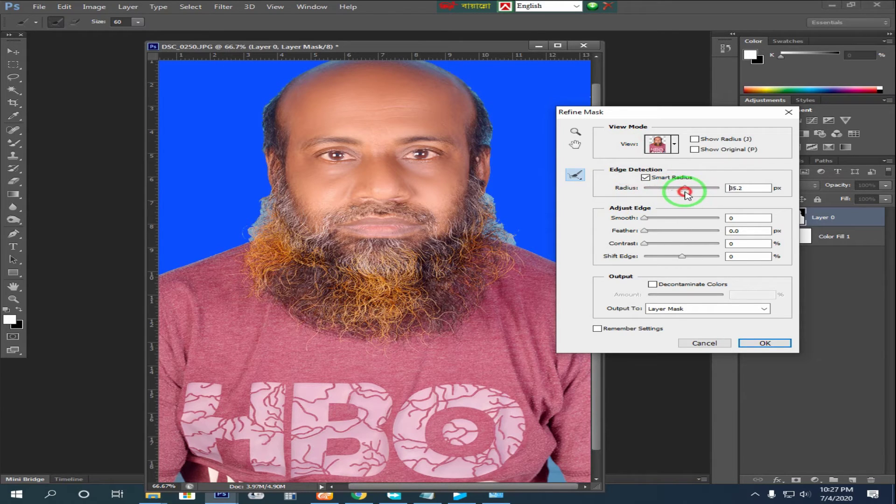
drag(684, 195, 683, 195)
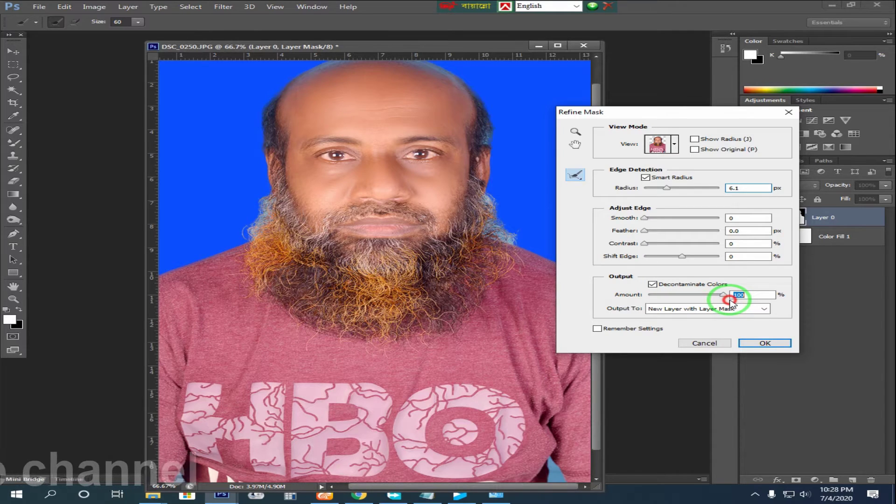
- Brush the refine edge beside the beard, over the top of the head and near the ear
drag(438, 46, 404, 55)
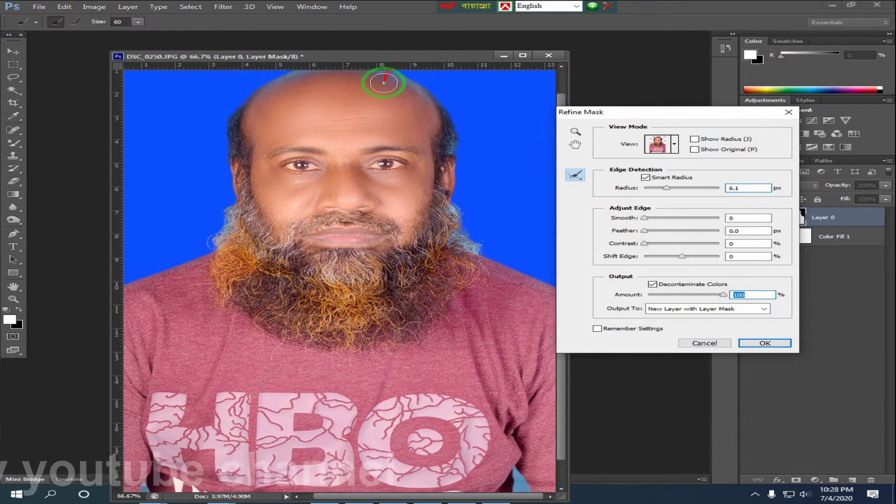
key(ctrl+minus)
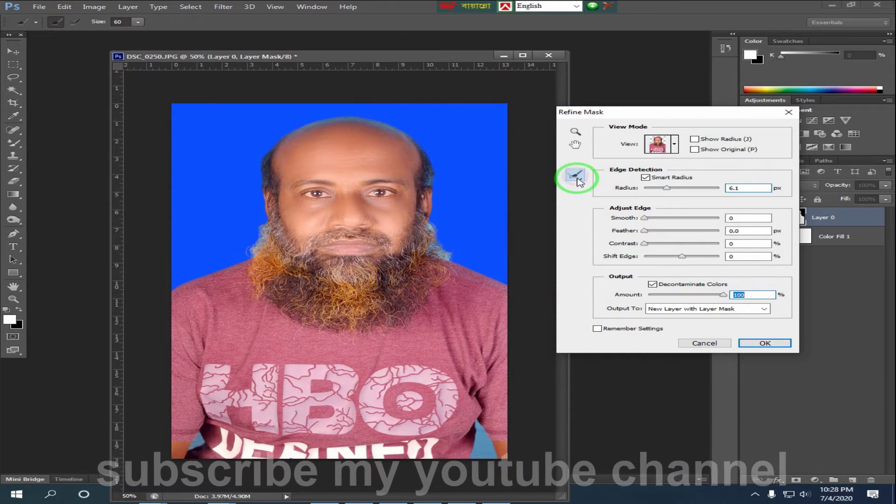
click(435, 242)
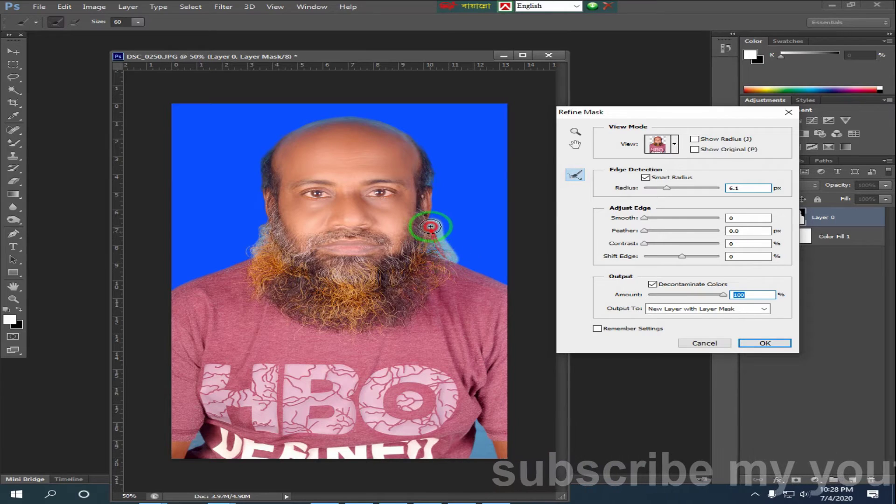
mouse_move(434, 178)
mouse_down()
mouse_move(258, 169)
mouse_move(252, 254)
mouse_up()
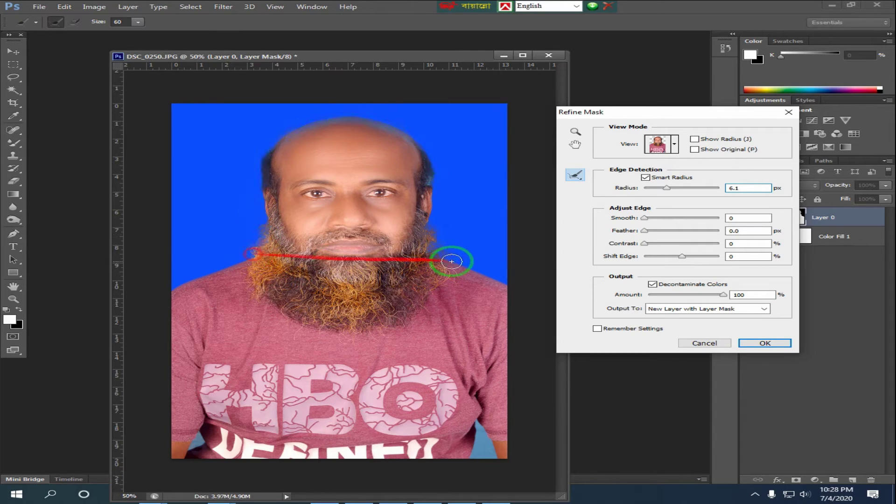
drag(430, 244, 430, 244)
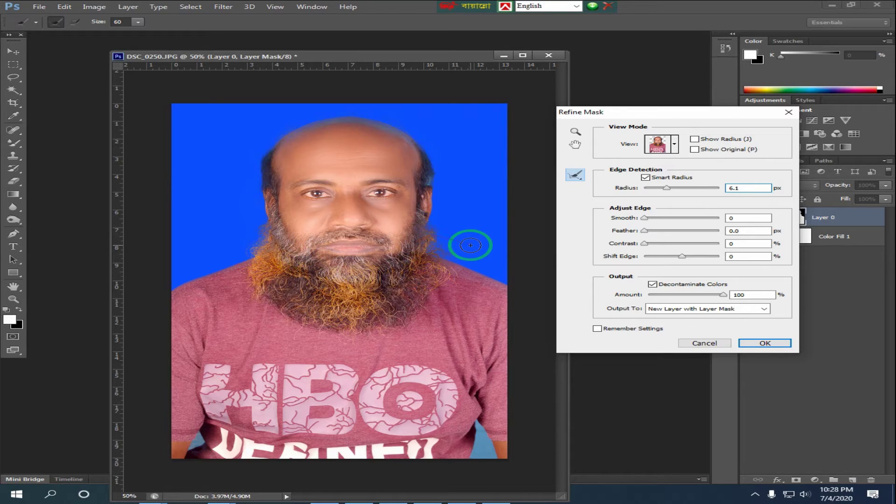
- Output the refined mask to a new masked layer and bring up Color Fill 1's colour settings
click(765, 344)
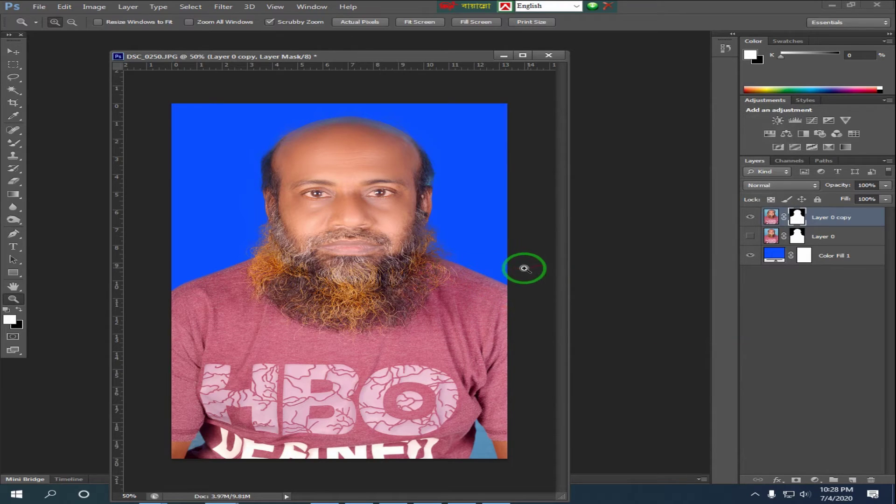
alt+click(382, 219)
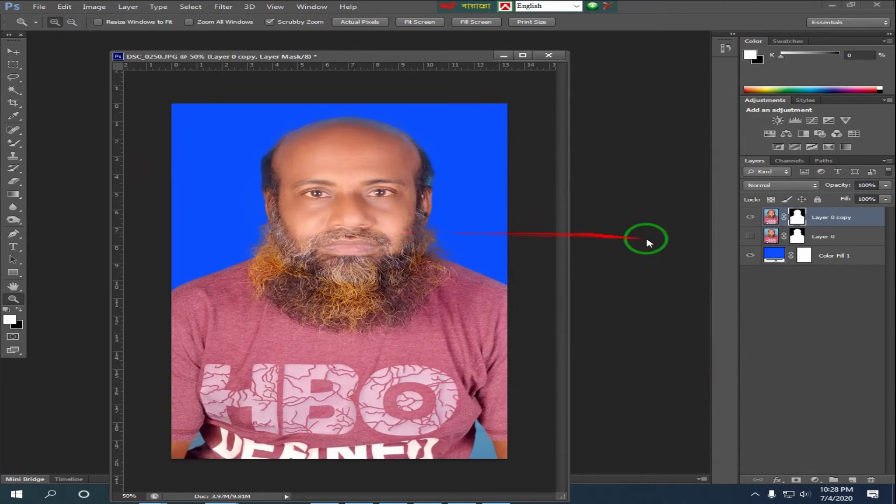
click(768, 255)
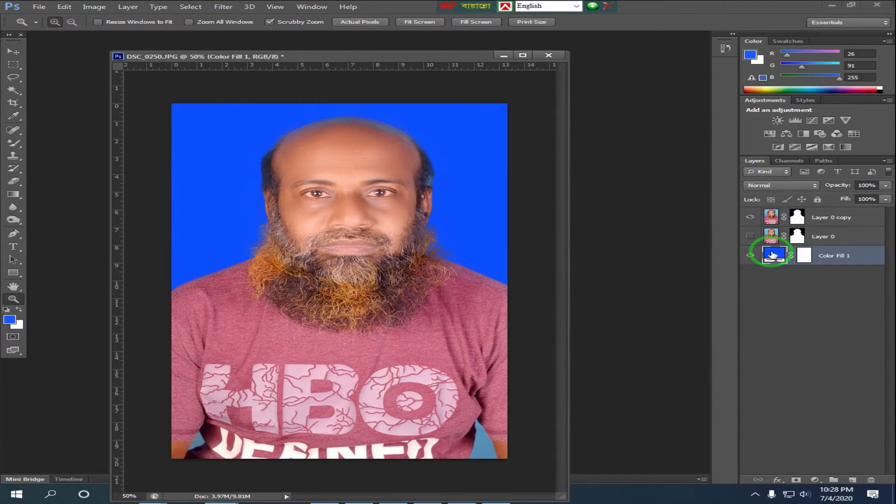
right_click(772, 255)
click(772, 256)
double_click(772, 256)
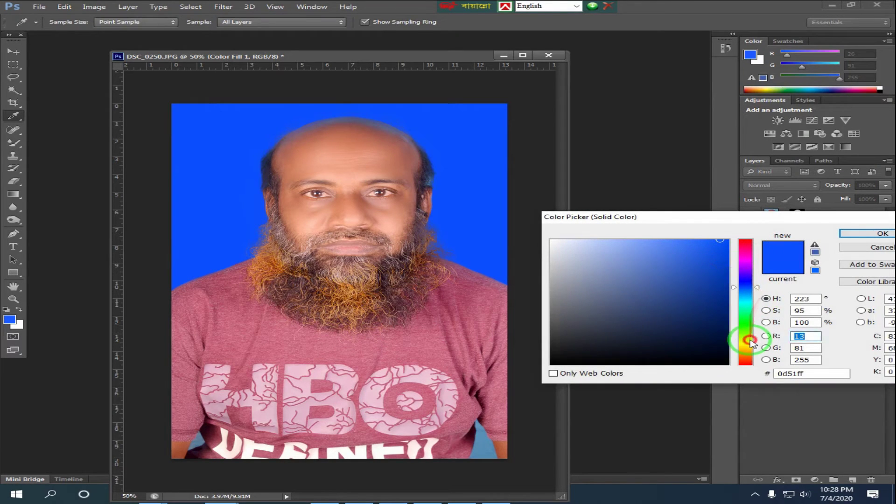
- Try lime, black and violet background colours before settling the fill on white
click(749, 342)
drag(699, 249, 664, 246)
drag(585, 264, 549, 240)
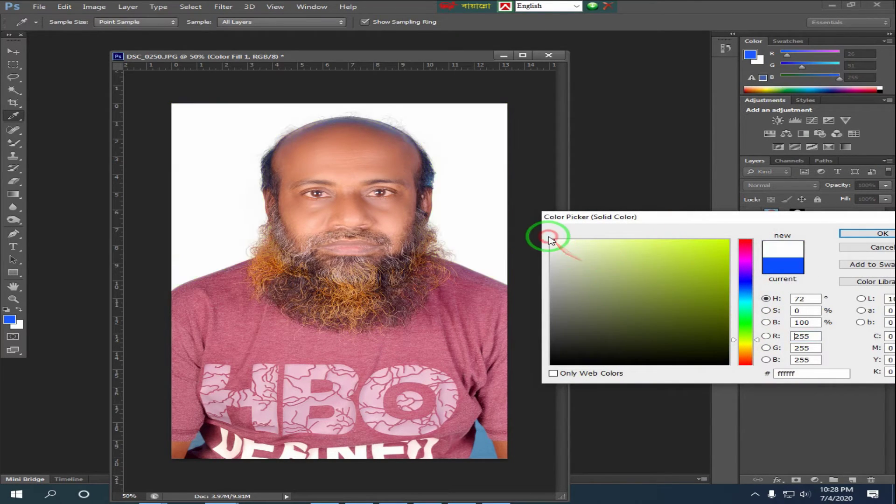
drag(602, 271, 708, 364)
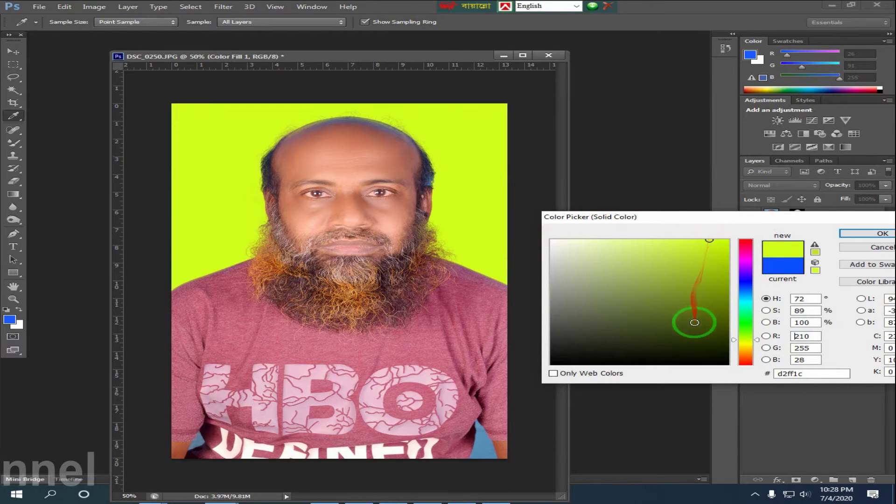
drag(710, 326, 703, 226)
click(745, 275)
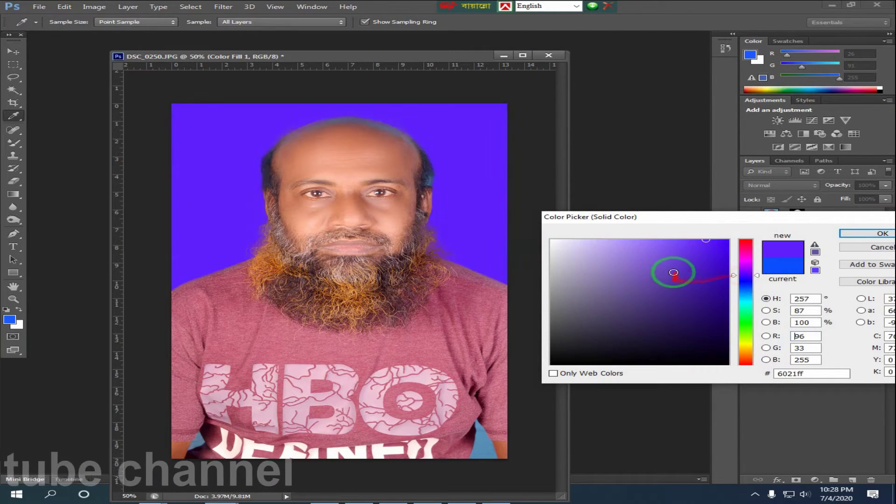
drag(673, 268, 675, 218)
drag(695, 274, 518, 223)
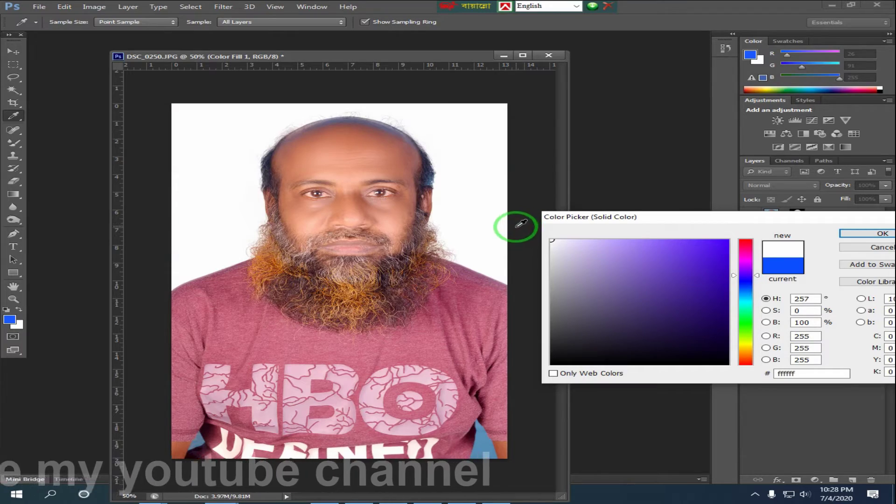
- Confirm the white fill and zoom in to check the face and lip edges
click(872, 234)
key(z)
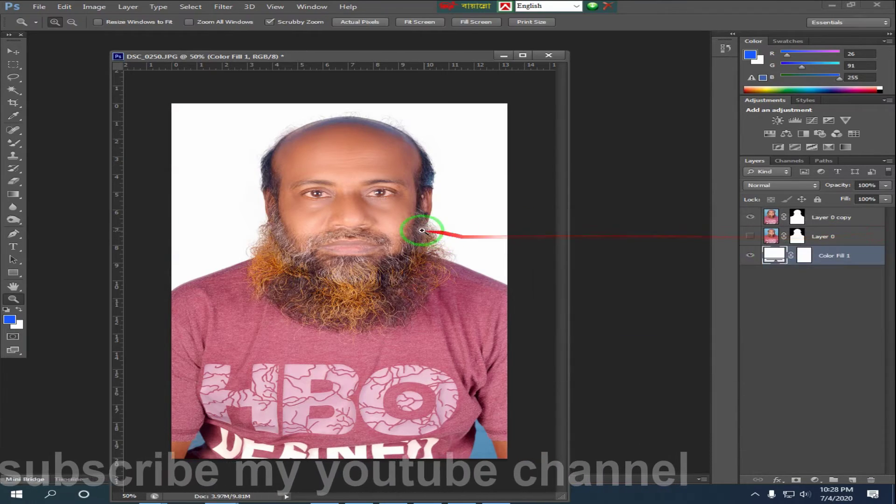
click(401, 243)
click(327, 238)
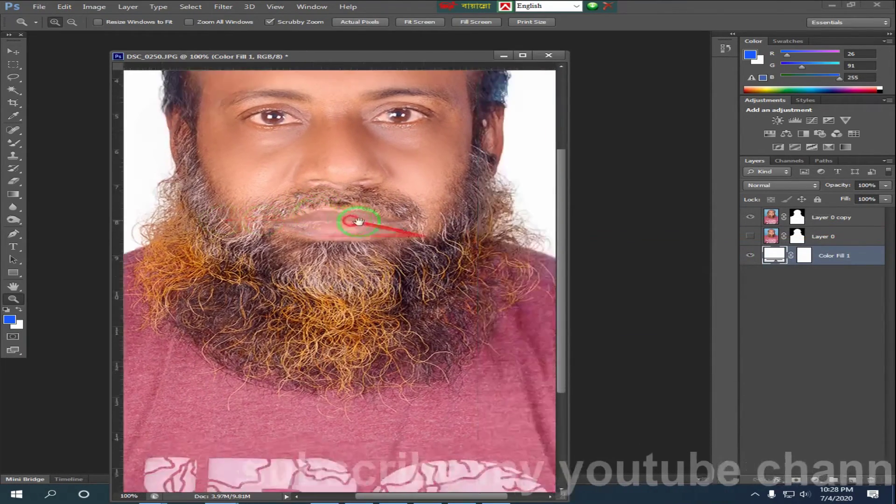
drag(358, 221, 410, 269)
- Zoom back out to the whole portrait and shift its document window to the right
alt+click(410, 194)
alt+click(376, 199)
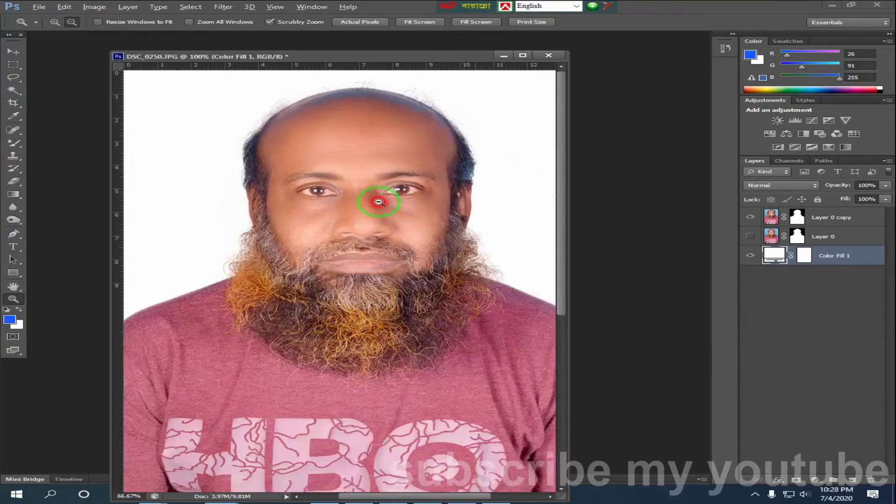
click(379, 201)
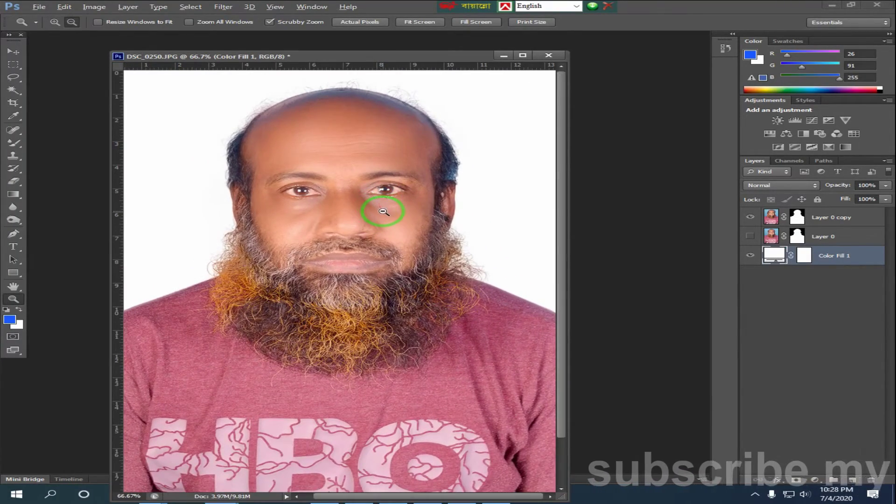
alt+click(383, 211)
click(383, 212)
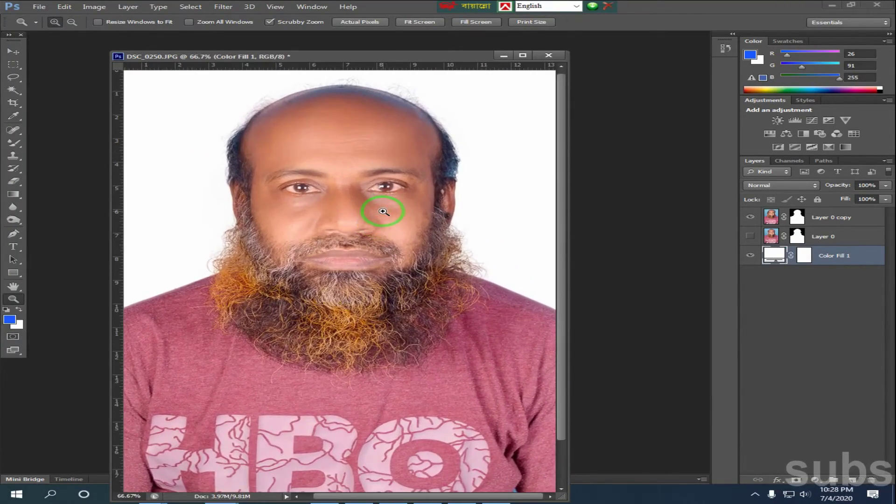
alt+click(383, 211)
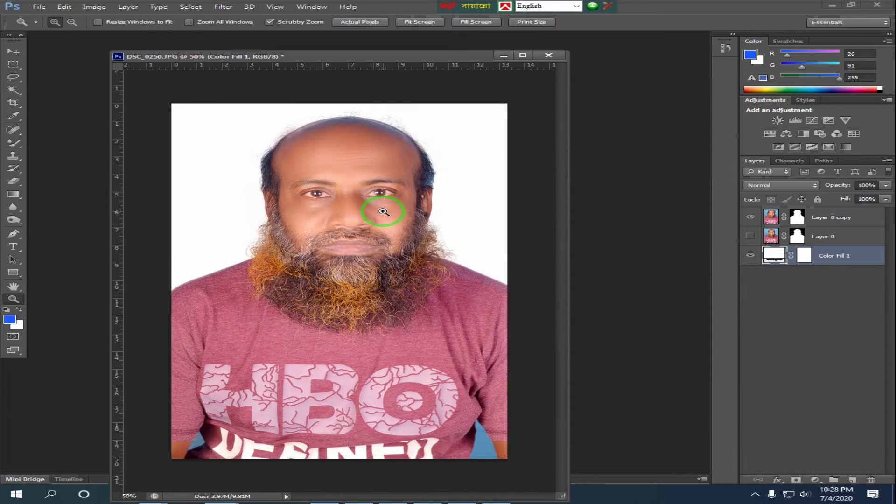
drag(393, 56, 423, 56)
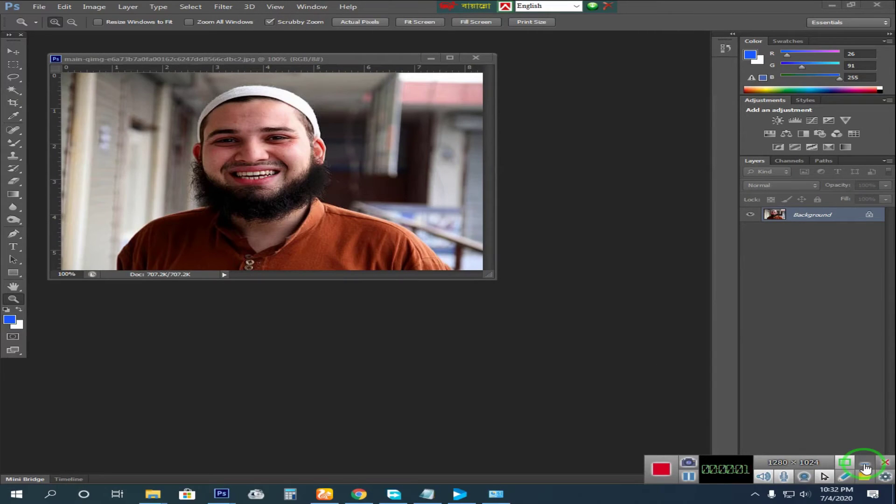
- Move the cap portrait's window down-right, enlarge it, and zoom in then back to 100%
drag(317, 59, 378, 84)
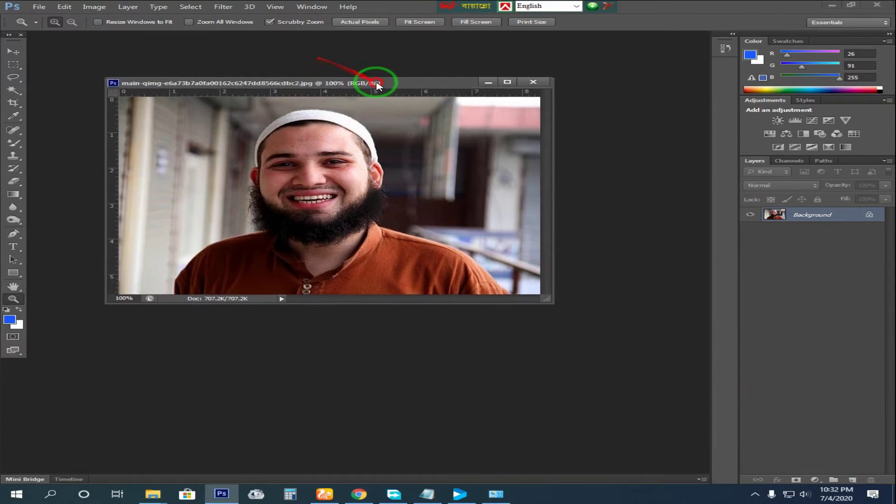
drag(550, 303, 618, 427)
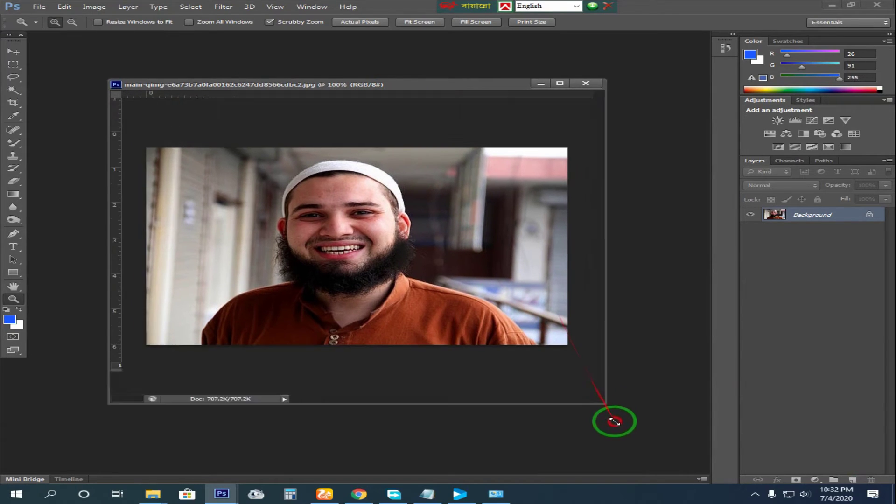
click(357, 229)
alt+click(357, 228)
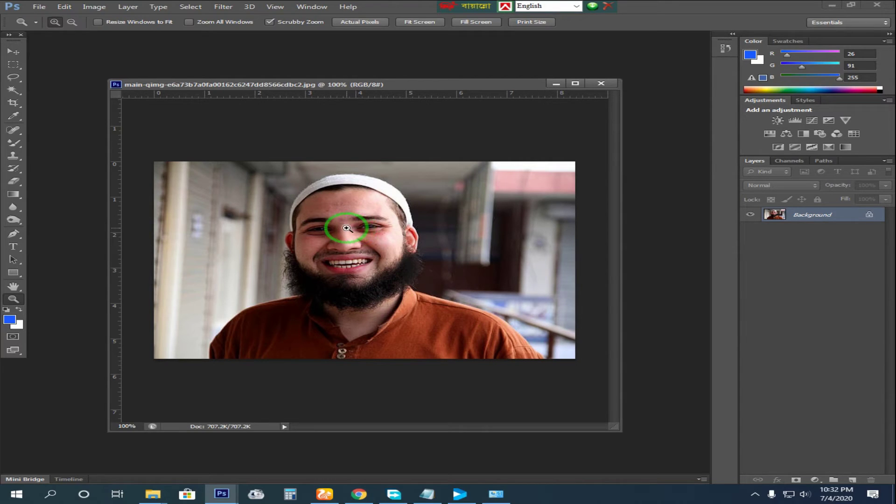
- Try a Magic Wand selection of the background around the head, then drop it
key(w)
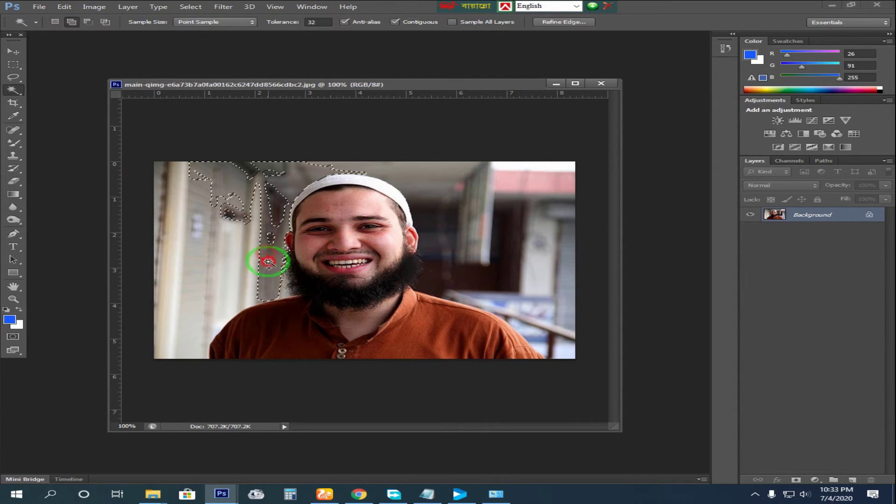
drag(266, 260, 422, 239)
click(435, 276)
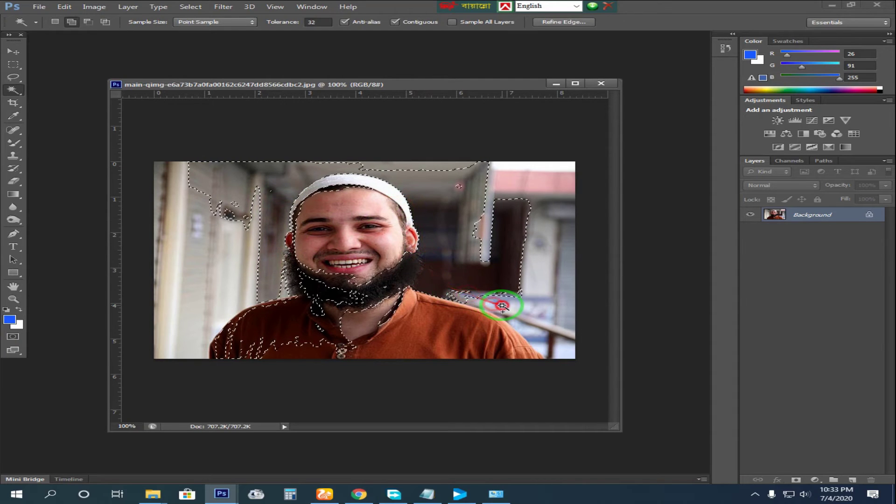
click(286, 257)
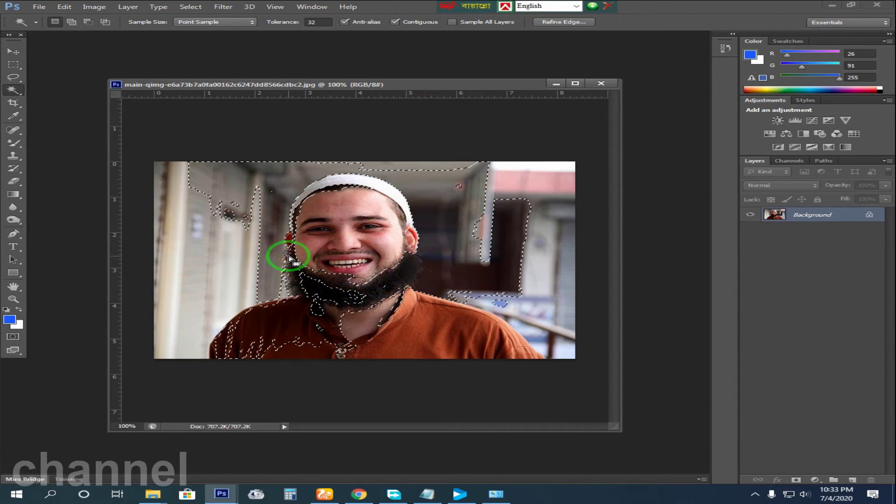
click(489, 249)
- Enlarge the document window to fill the workspace and return the zoom to 100%
key(z)
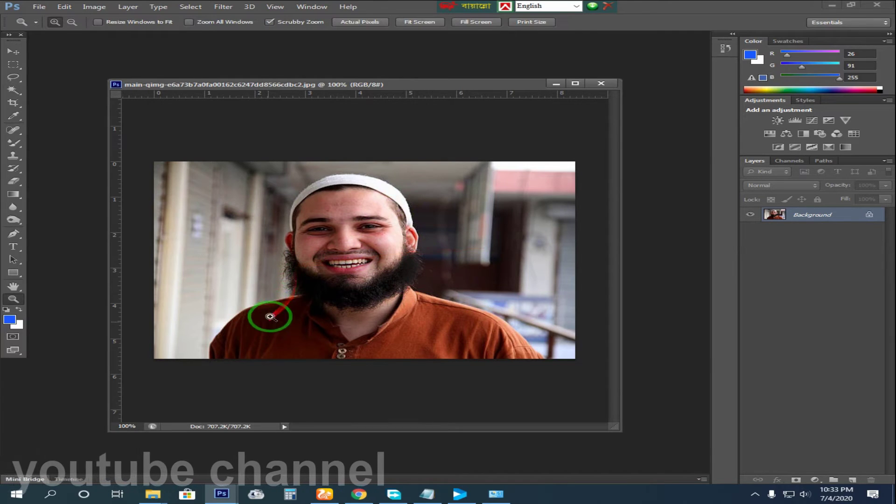
drag(440, 84, 414, 50)
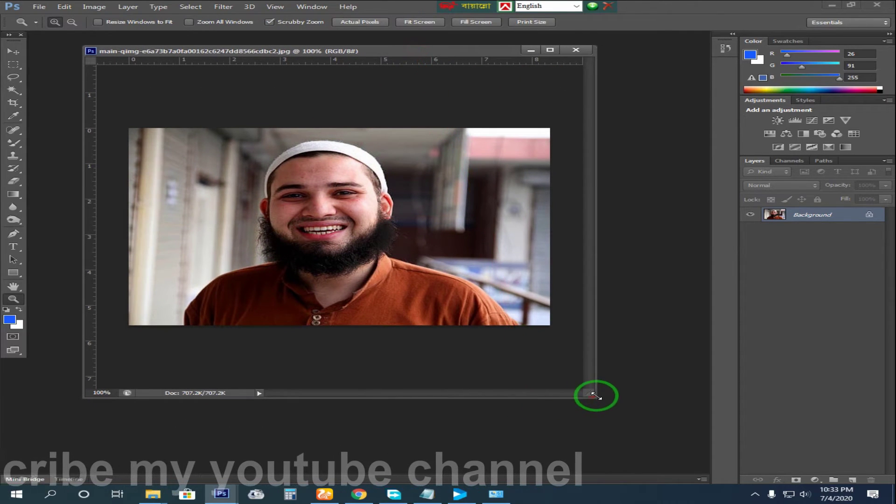
drag(589, 395, 770, 502)
click(474, 303)
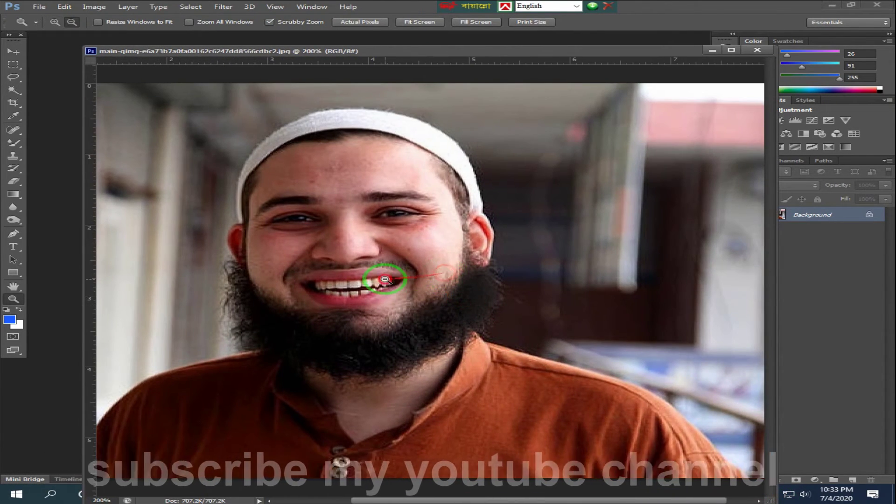
alt+click(426, 252)
- Switch to the Pen Tool and zoom in on the face and shirt
click(13, 194)
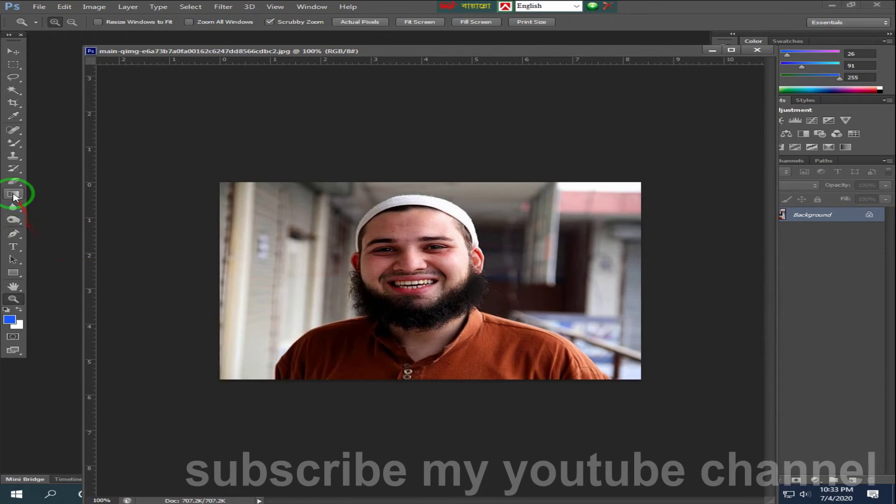
click(14, 233)
click(72, 233)
key(z)
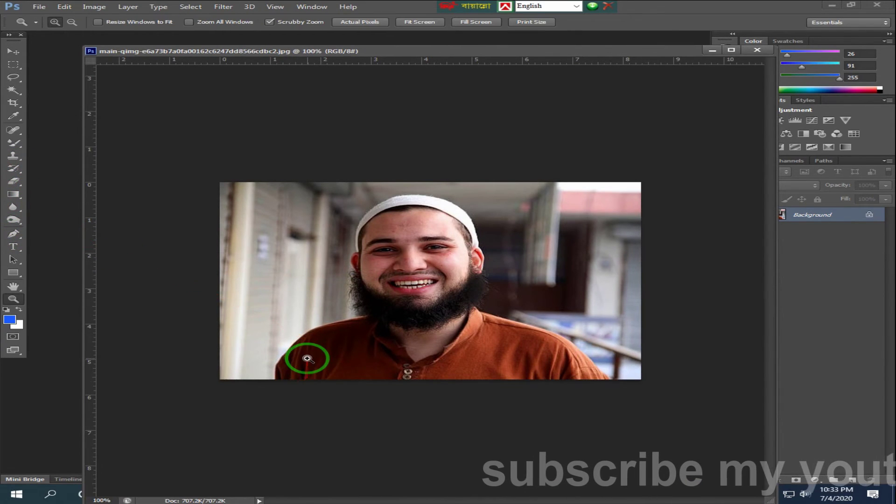
click(303, 364)
click(328, 378)
drag(333, 380, 340, 259)
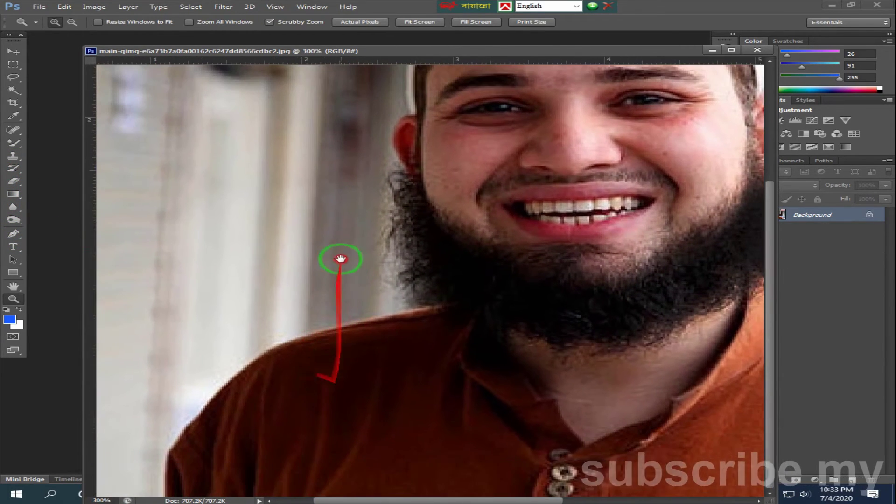
alt+click(350, 372)
- In full-screen view, start the pen path at the shirt's lower left and beside the beard
key(f)
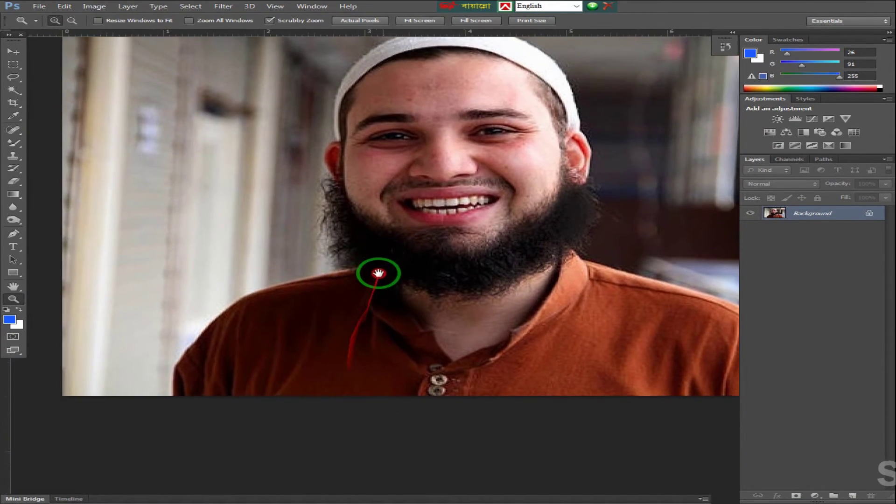
key(p)
click(178, 383)
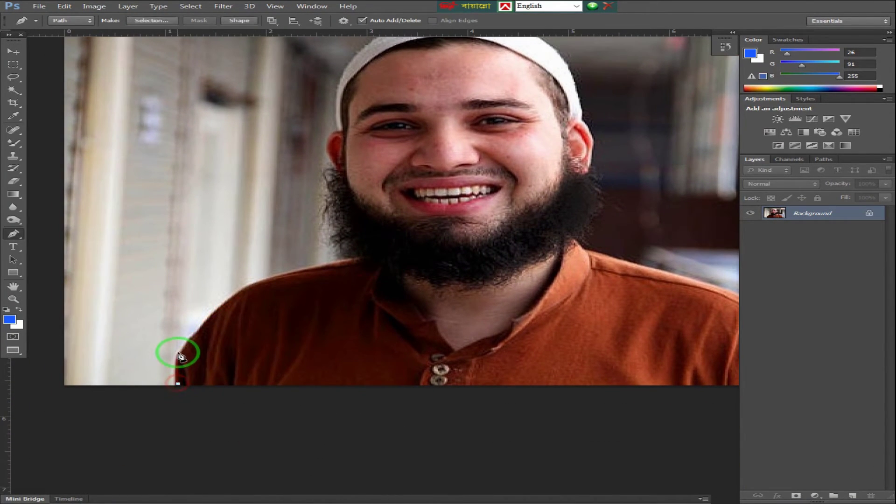
drag(273, 277, 278, 329)
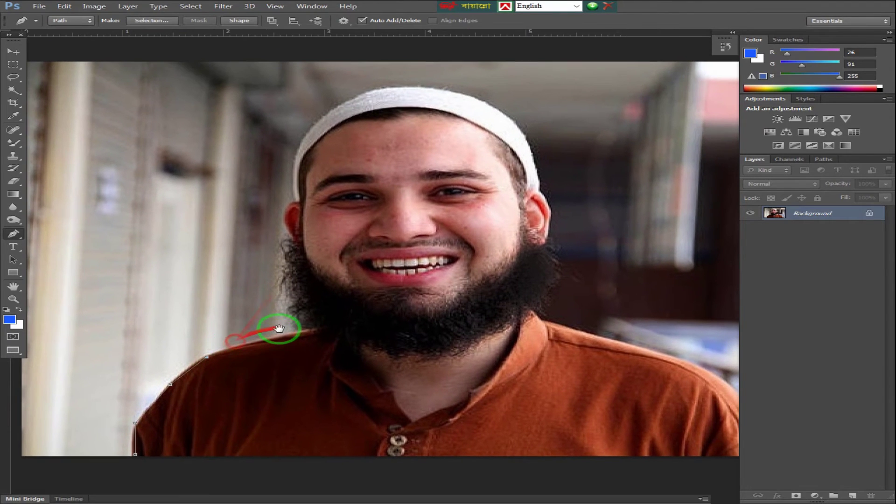
click(286, 276)
scroll(286, 277, up, 3)
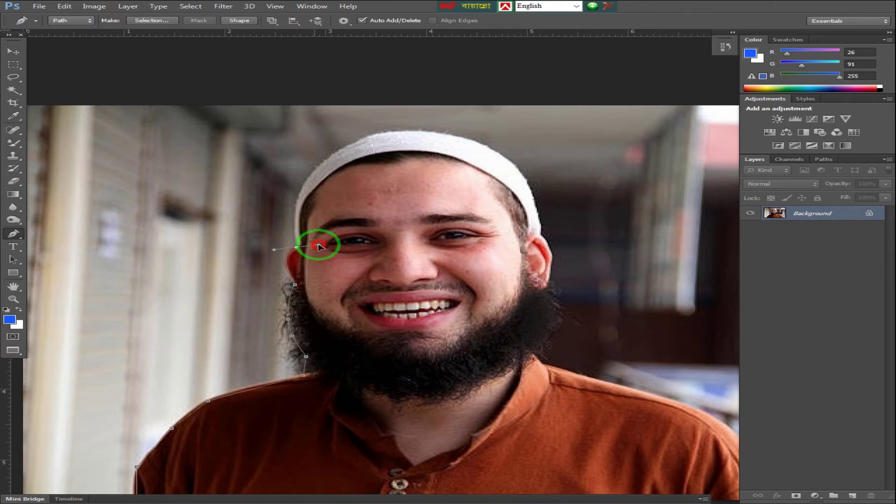
drag(313, 211, 308, 287)
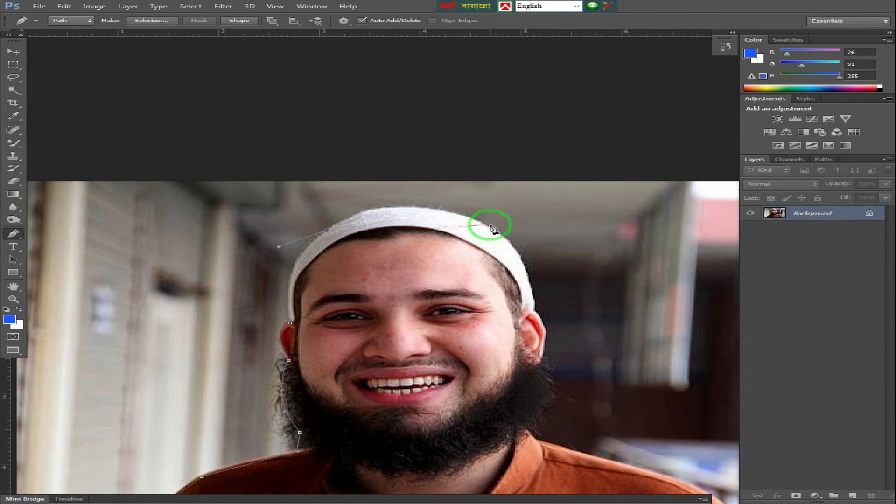
- Curve the path over the cap and down the right side of the face and jaw to the collar
drag(491, 229, 573, 280)
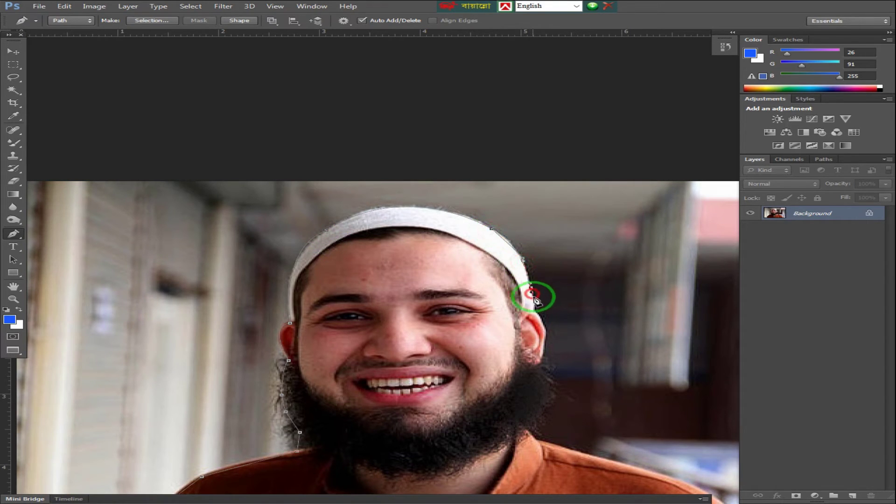
mouse_move(544, 368)
mouse_down()
mouse_move(489, 295)
mouse_move(493, 328)
mouse_up()
click(488, 300)
click(483, 359)
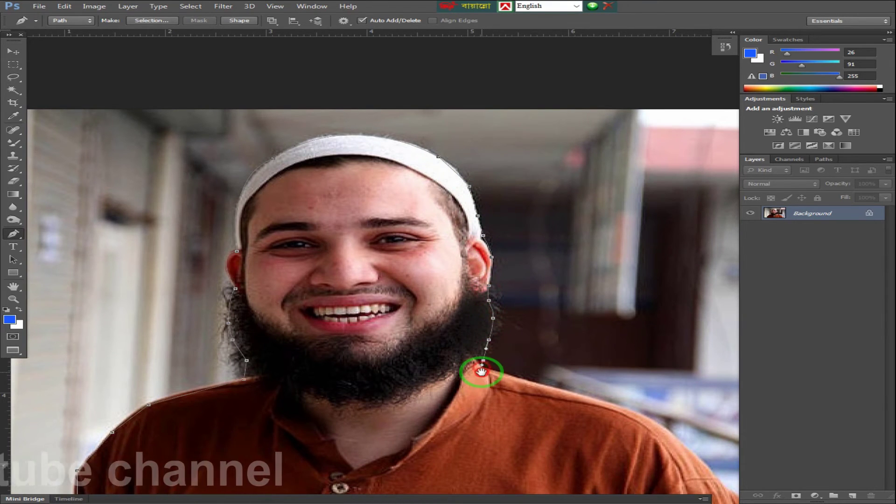
- Trace along the right shoulder, around below the image, and close the path at its start
drag(480, 370, 390, 253)
click(463, 270)
click(522, 289)
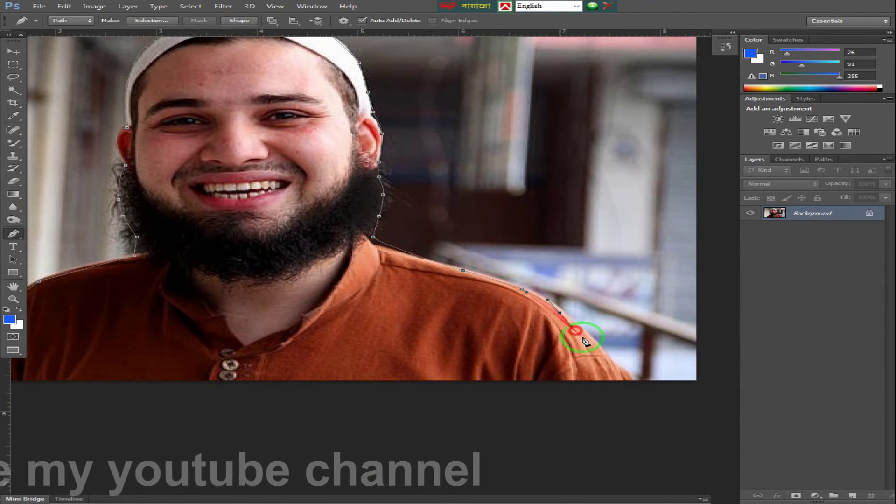
click(560, 312)
drag(640, 394, 650, 404)
key(ctrl+minus)
key(ctrl+minus)
key(ctrl+minus)
click(450, 406)
click(296, 310)
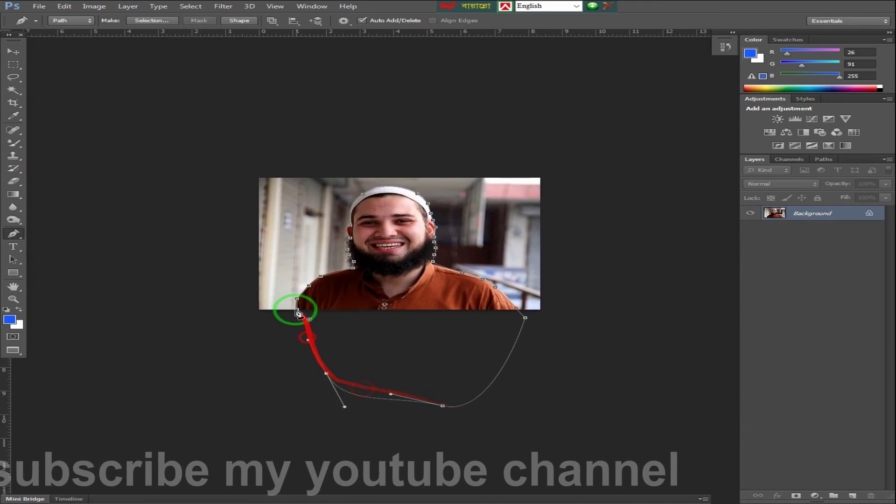
- Make a 2-pixel feathered selection from the path and add a layer mask hiding the background
right_click(345, 291)
click(394, 112)
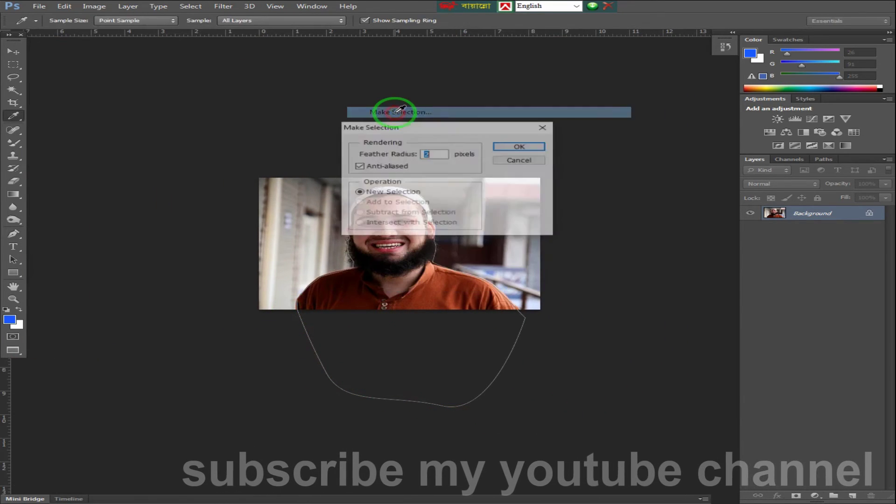
key(Return)
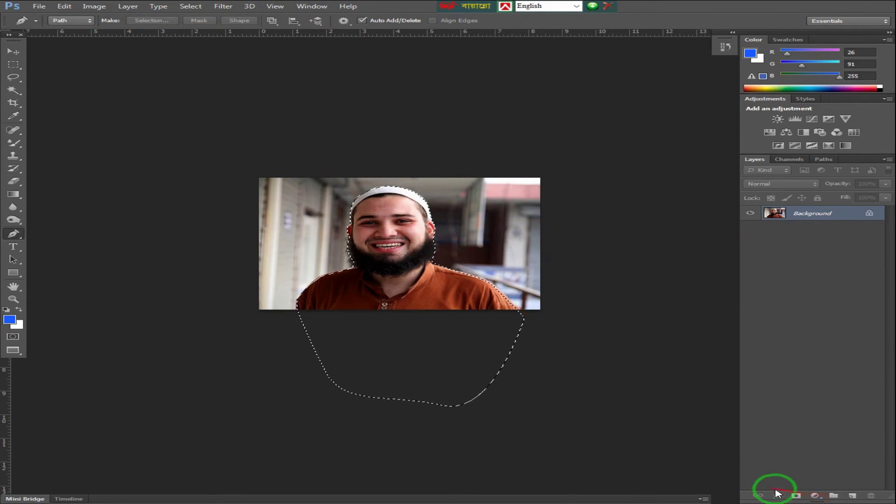
click(796, 496)
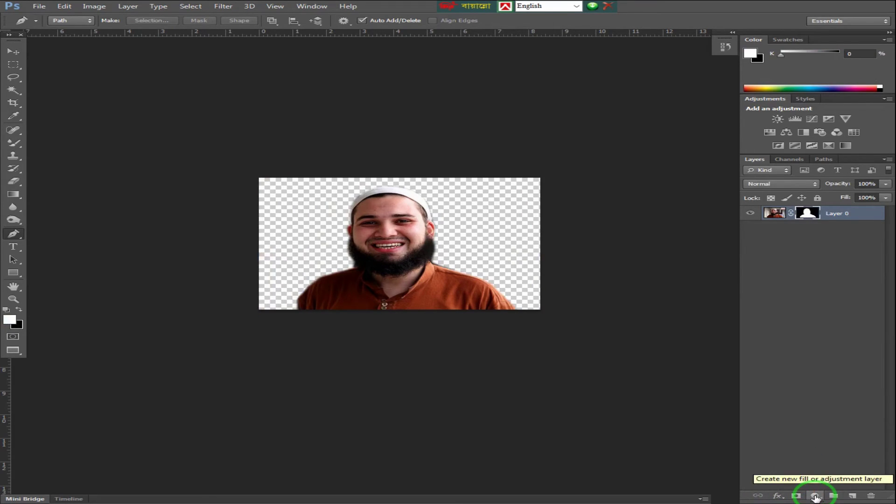
- Add a bright blue Solid Color fill layer and move Color Fill 1 below Layer 0
click(814, 497)
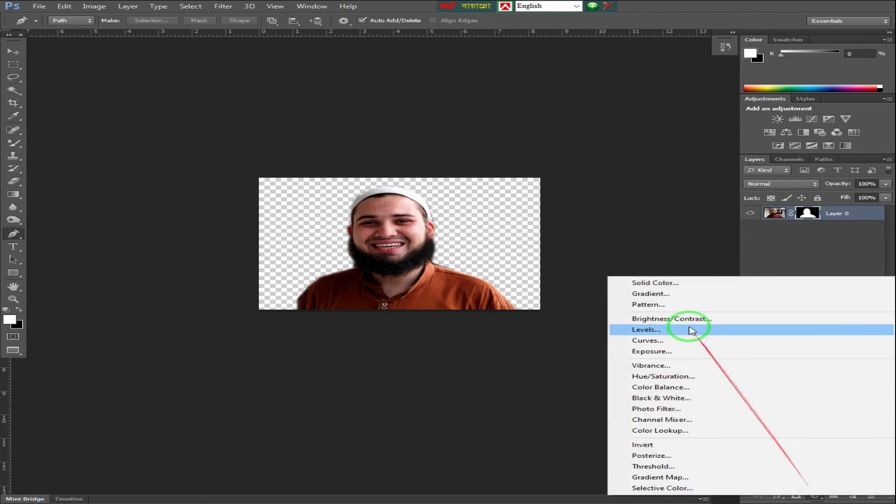
click(666, 287)
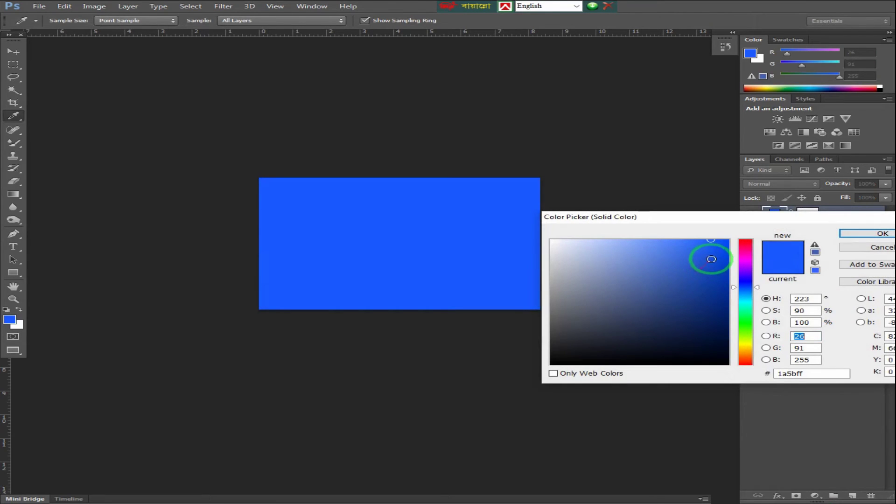
drag(712, 253, 706, 217)
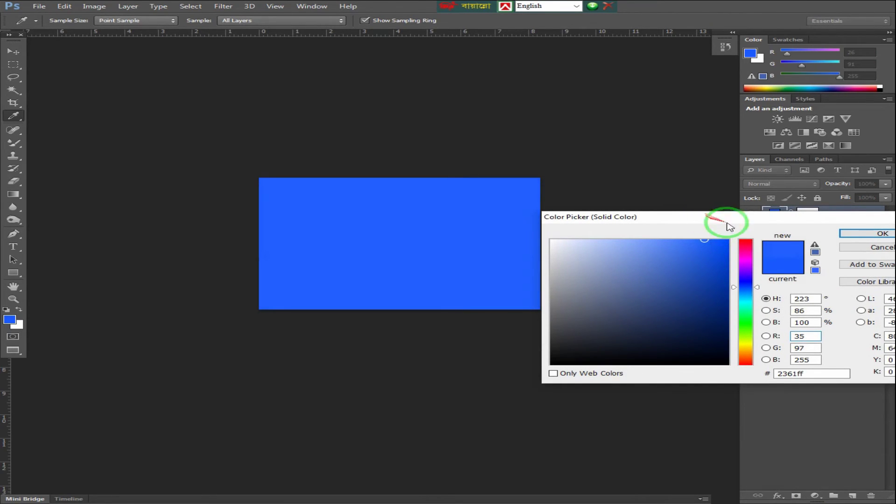
click(883, 234)
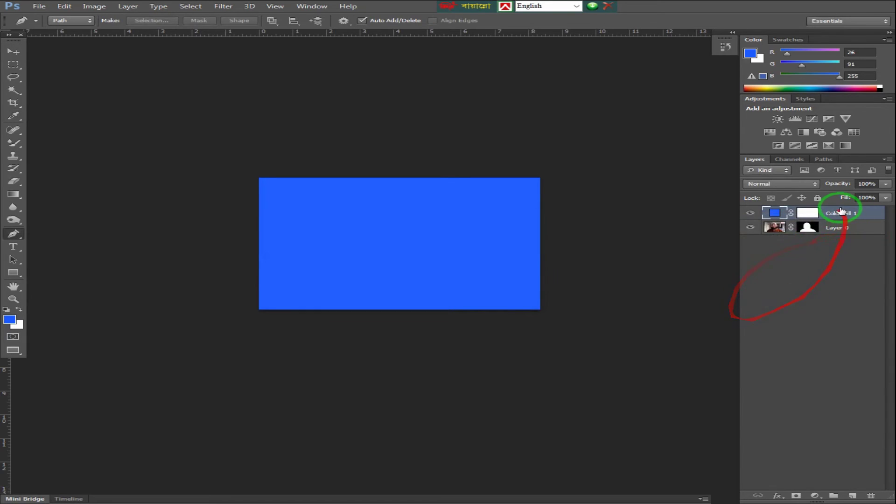
drag(837, 213, 832, 239)
- Zoom in on the portrait and select Layer 0's mask
key(z)
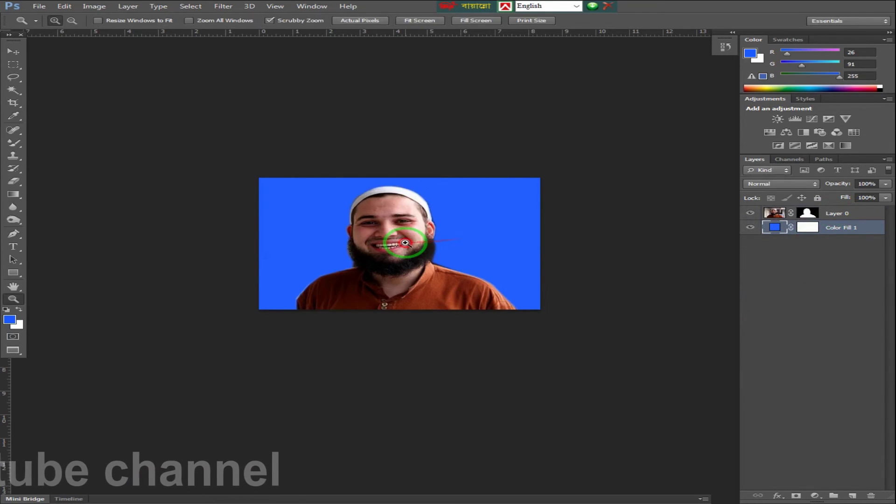
click(405, 243)
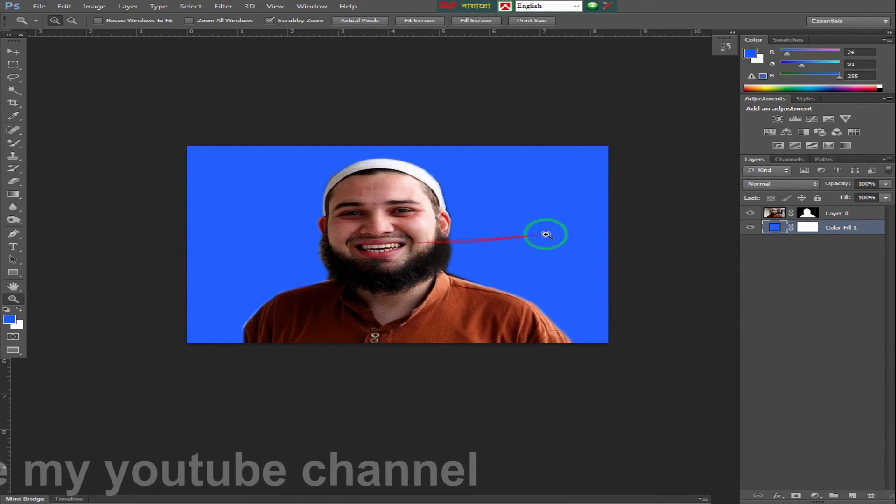
click(808, 214)
- Open Refine Mask on Layer 0's mask, preview On Layers, and reduce the edge radius
right_click(808, 214)
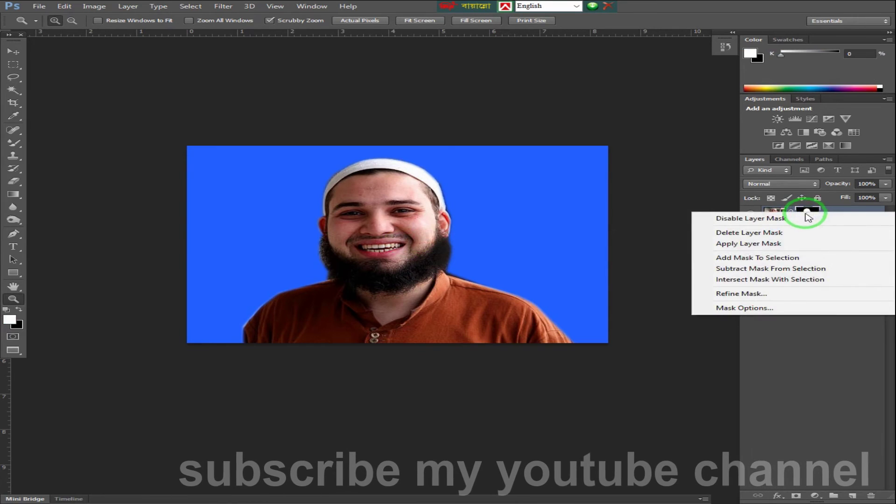
click(746, 294)
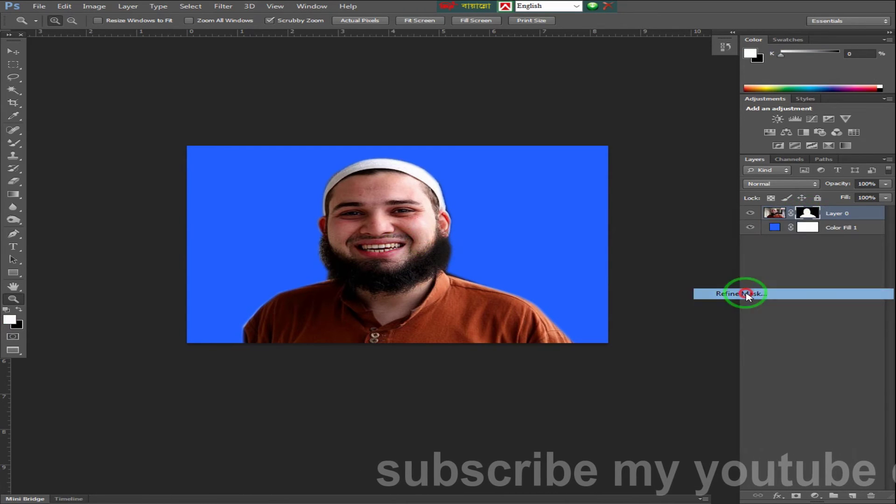
click(674, 144)
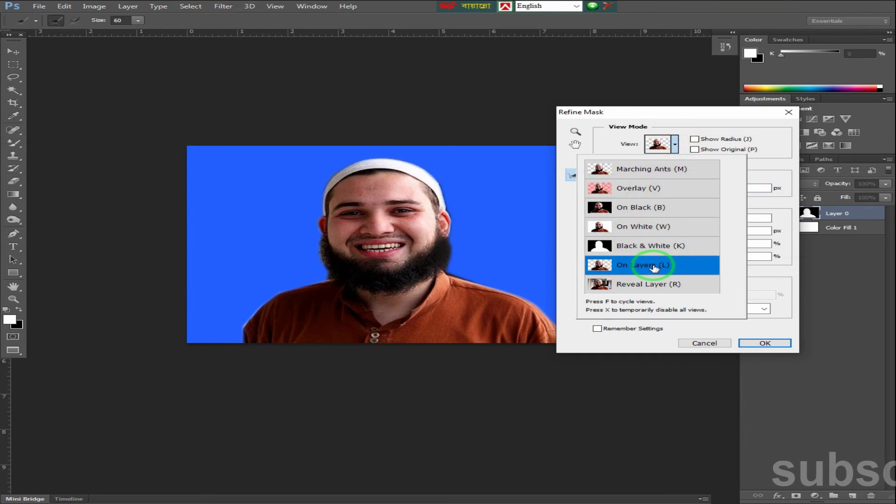
click(630, 146)
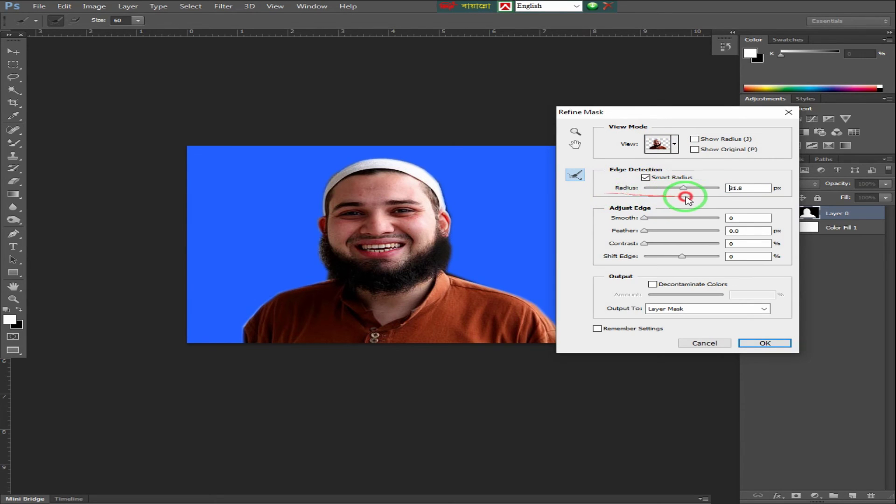
drag(705, 201, 702, 202)
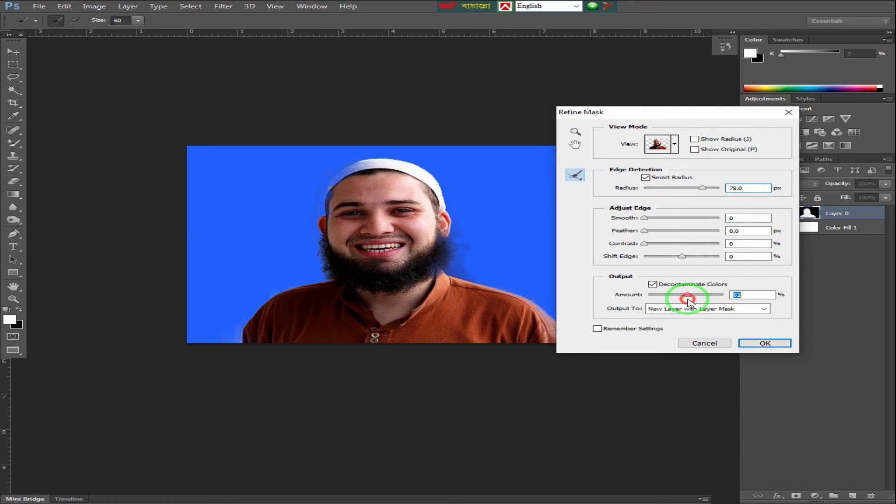
drag(652, 192, 646, 192)
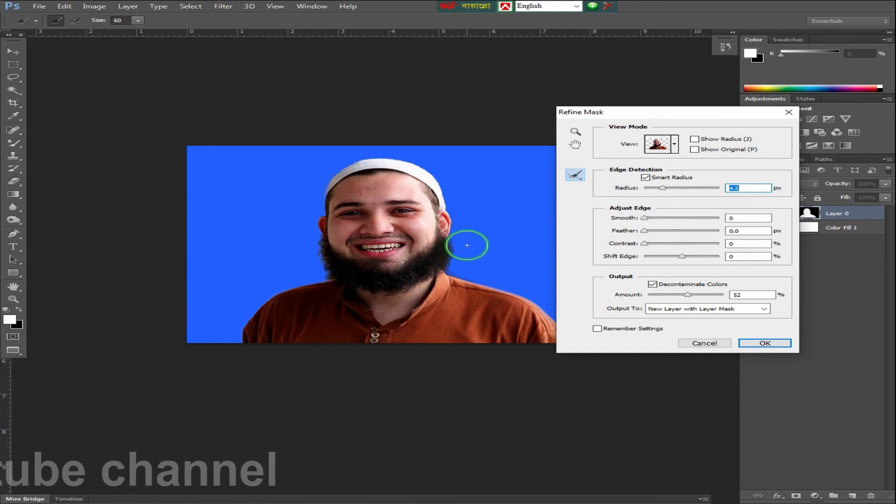
- Brush the beard edges with a smaller refine brush and output a new layer with layer mask
key(bracketleft)
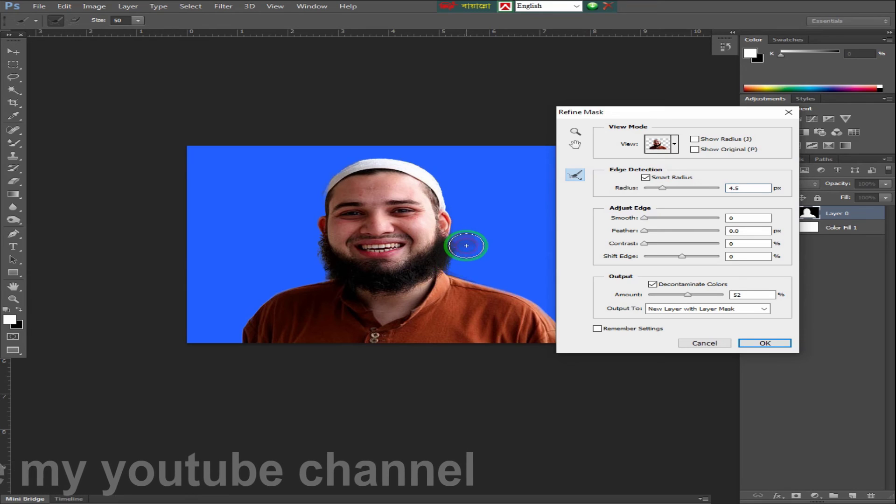
key(bracketleft)
key(bracketleft)
key(bracketleft)
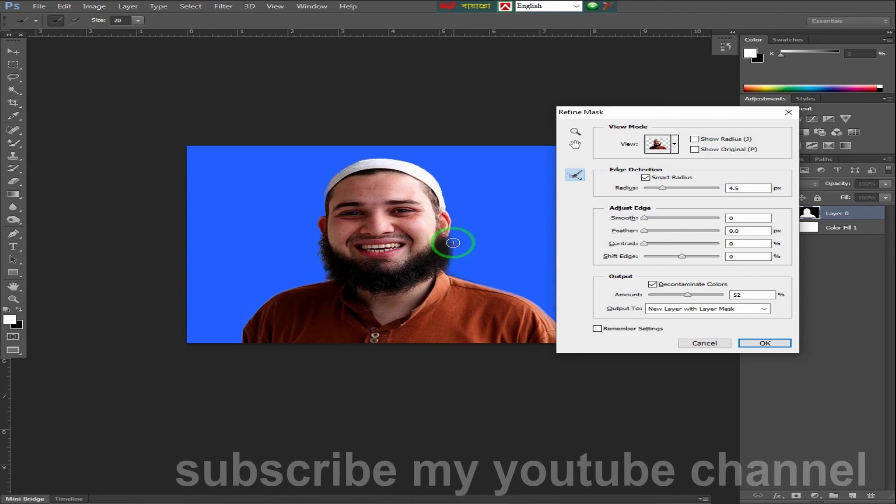
drag(452, 242, 448, 269)
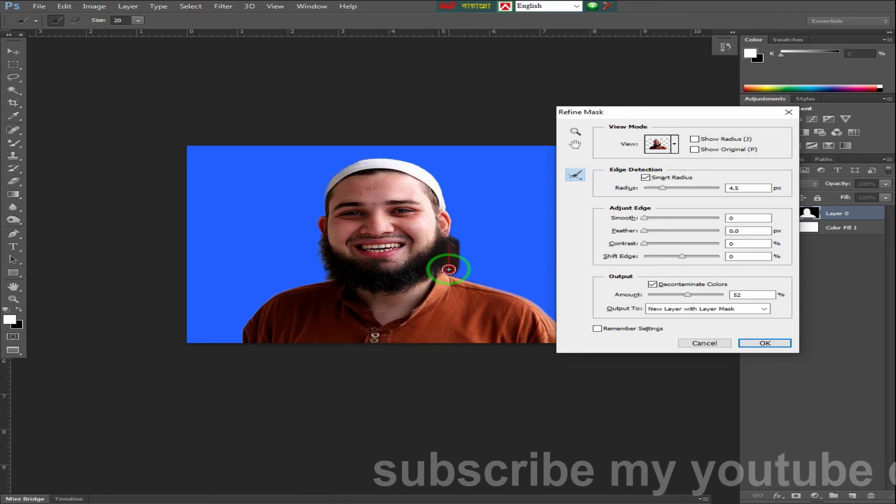
drag(449, 247, 456, 274)
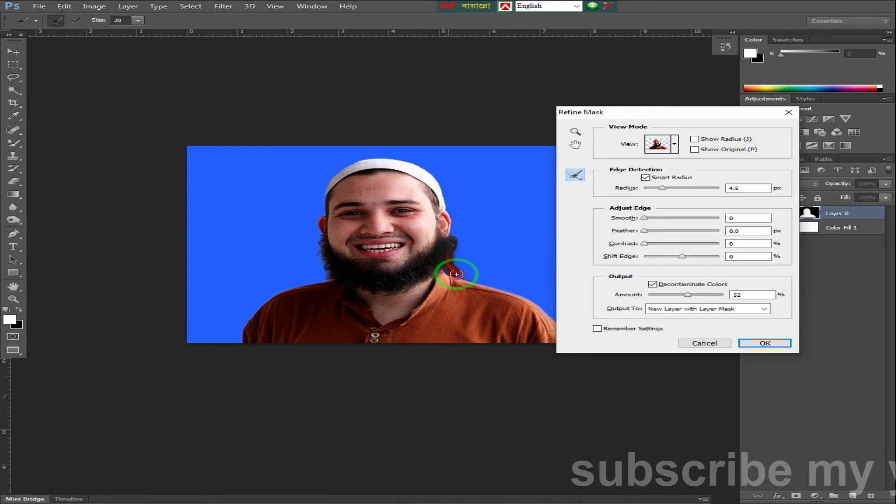
mouse_move(329, 275)
mouse_down()
mouse_move(316, 251)
mouse_move(317, 275)
mouse_up()
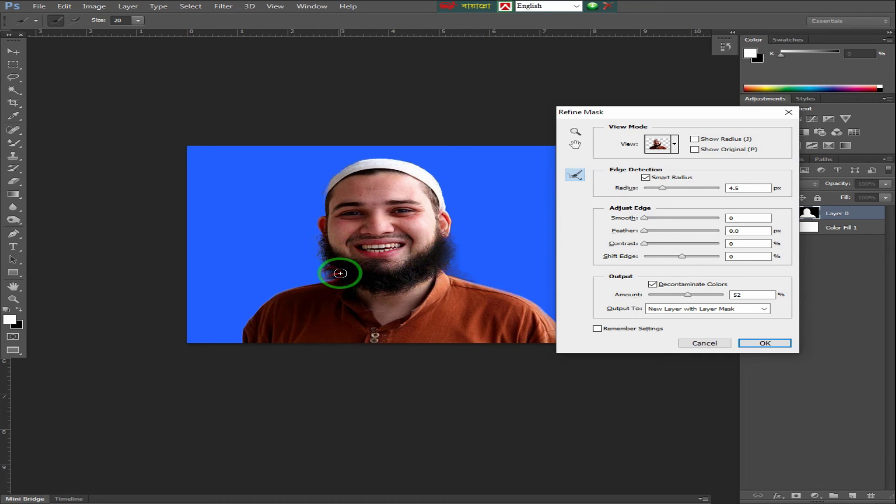
click(763, 344)
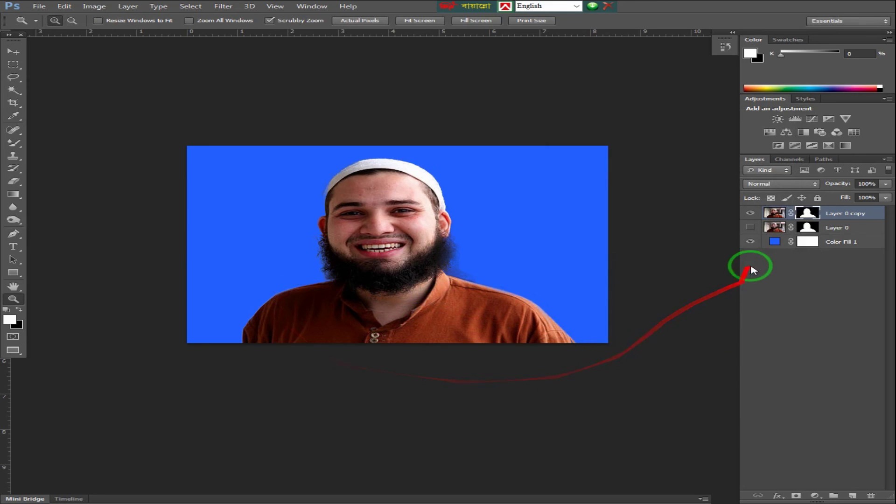
- Edit the Color Fill 1 colour and pick white
click(774, 242)
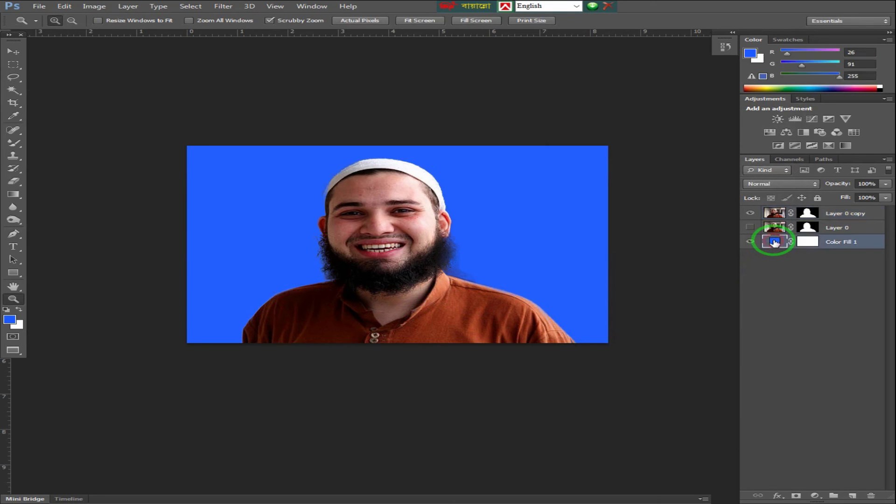
right_click(774, 242)
click(774, 241)
double_click(774, 242)
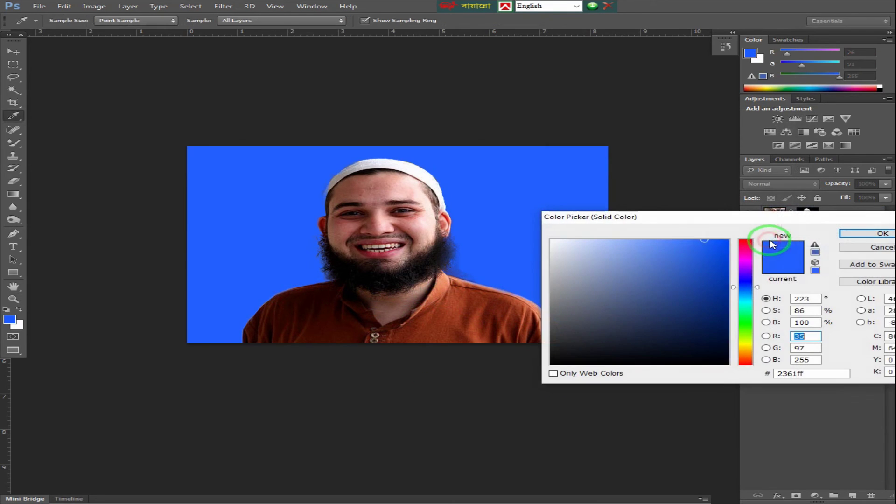
drag(714, 266, 534, 231)
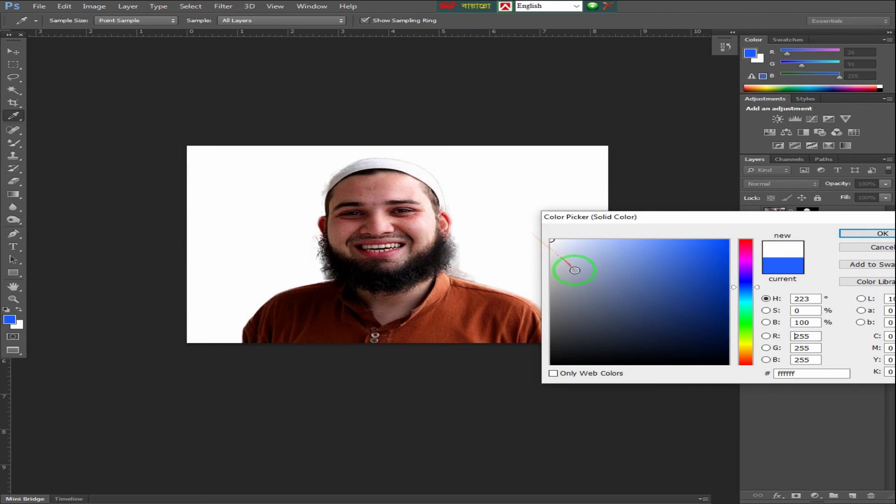
- Try pale blue-grey and sky-blue shades before returning the fill to white
click(568, 256)
drag(567, 256, 633, 240)
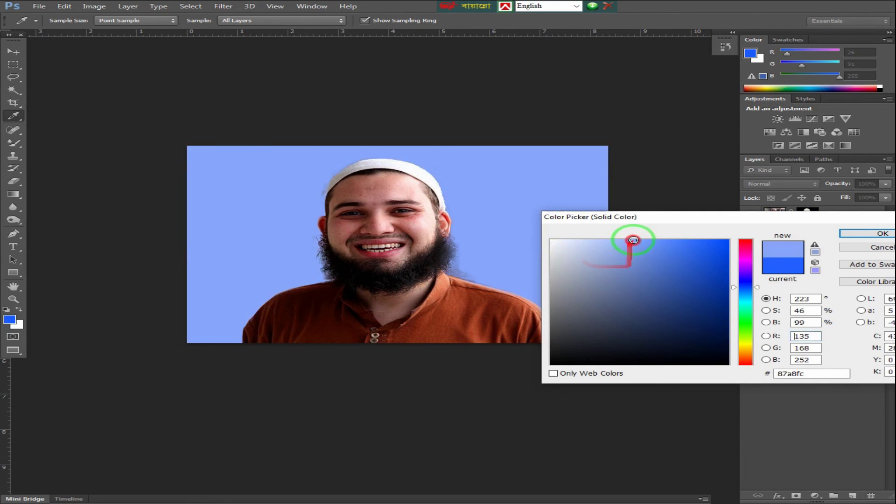
drag(678, 267, 689, 269)
drag(745, 286, 745, 262)
mouse_move(699, 240)
mouse_down()
mouse_move(623, 260)
mouse_move(562, 233)
mouse_up()
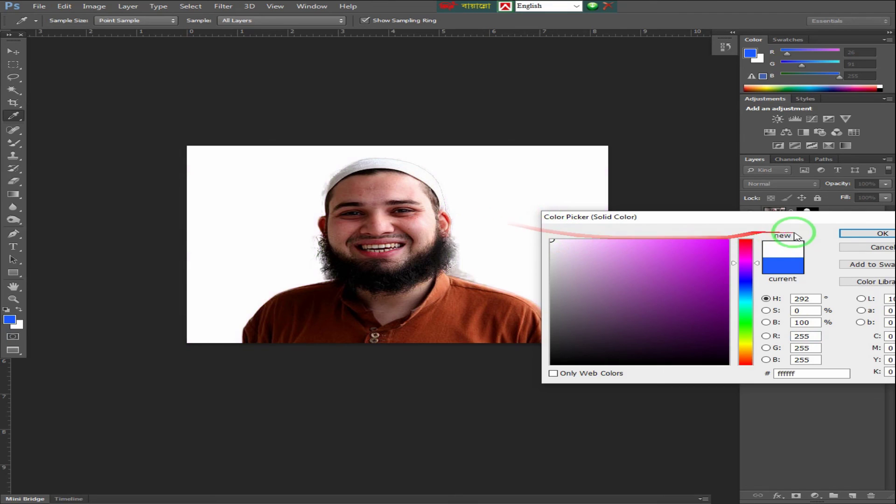
- Move the Color Picker off the portrait and confirm the white (ffffff) fill
mouse_move(773, 227)
mouse_down()
mouse_move(608, 204)
mouse_move(695, 296)
mouse_up()
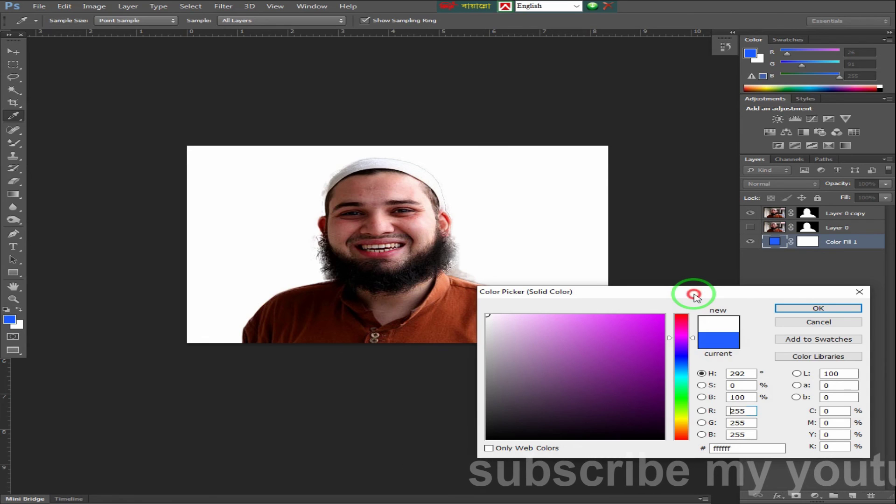
drag(697, 299, 669, 280)
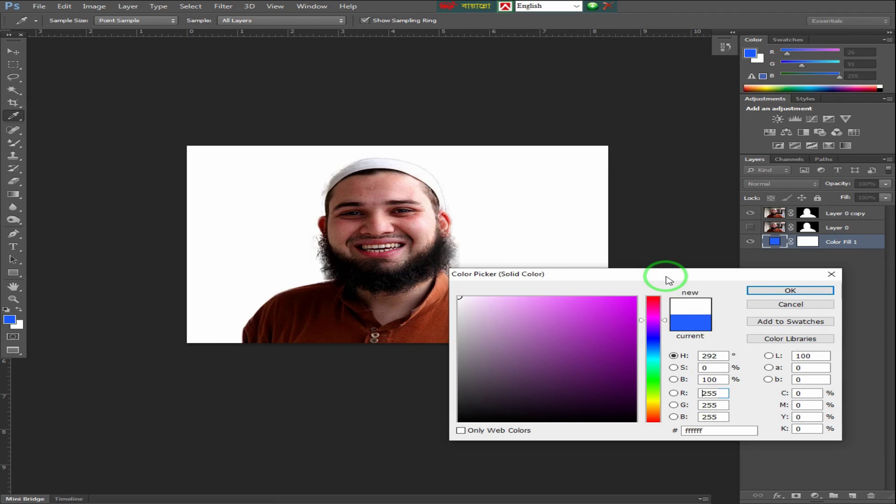
drag(662, 278, 719, 263)
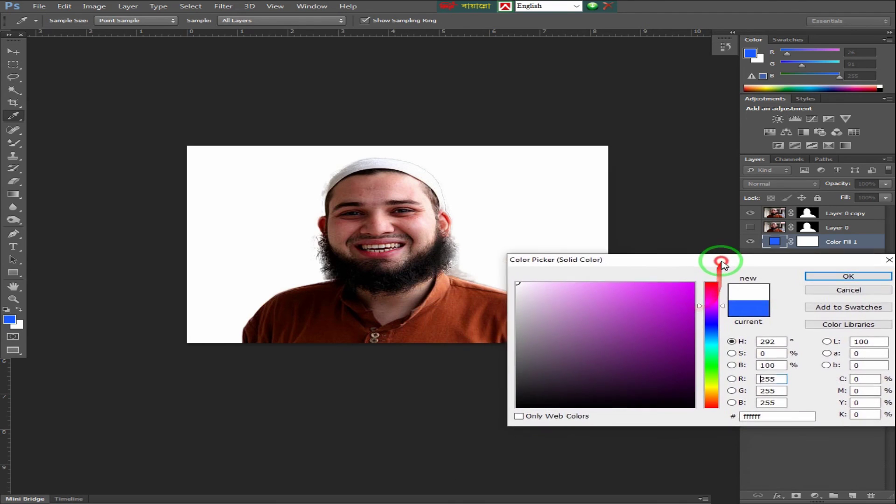
click(847, 275)
- Switch from Photoshop to the Imo folder on the desktop and show hidden tray icons
key(z)
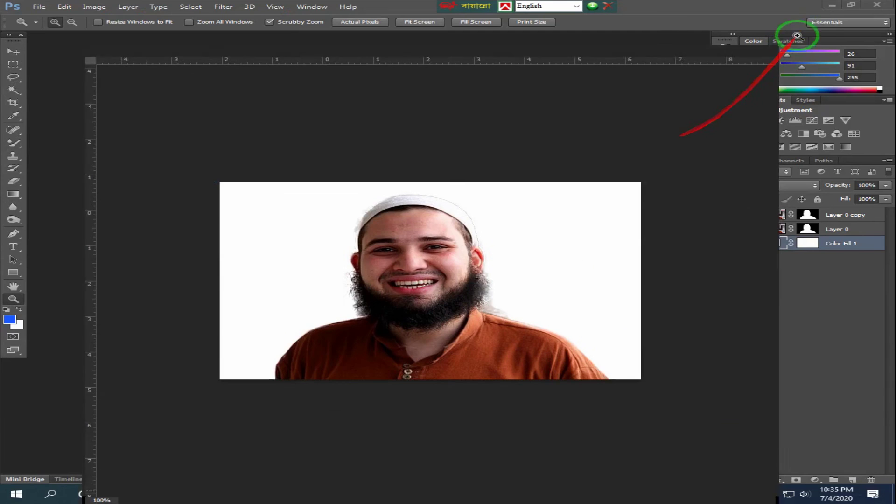
click(821, 6)
click(754, 492)
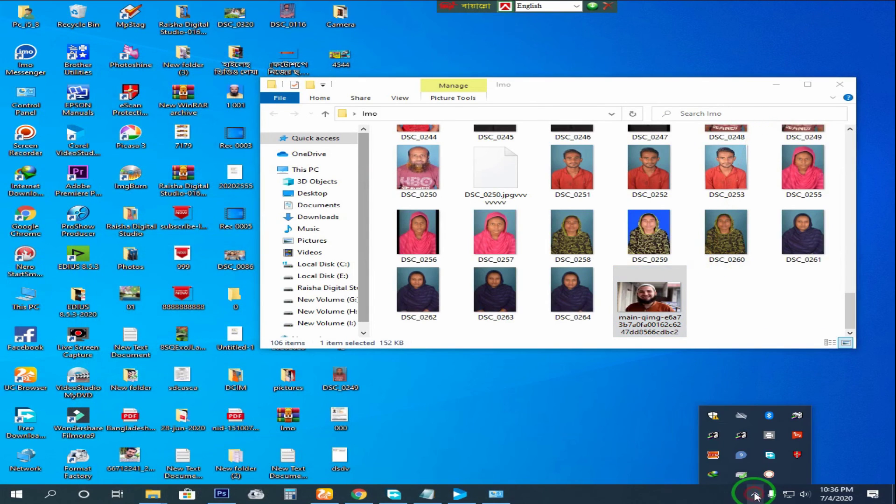